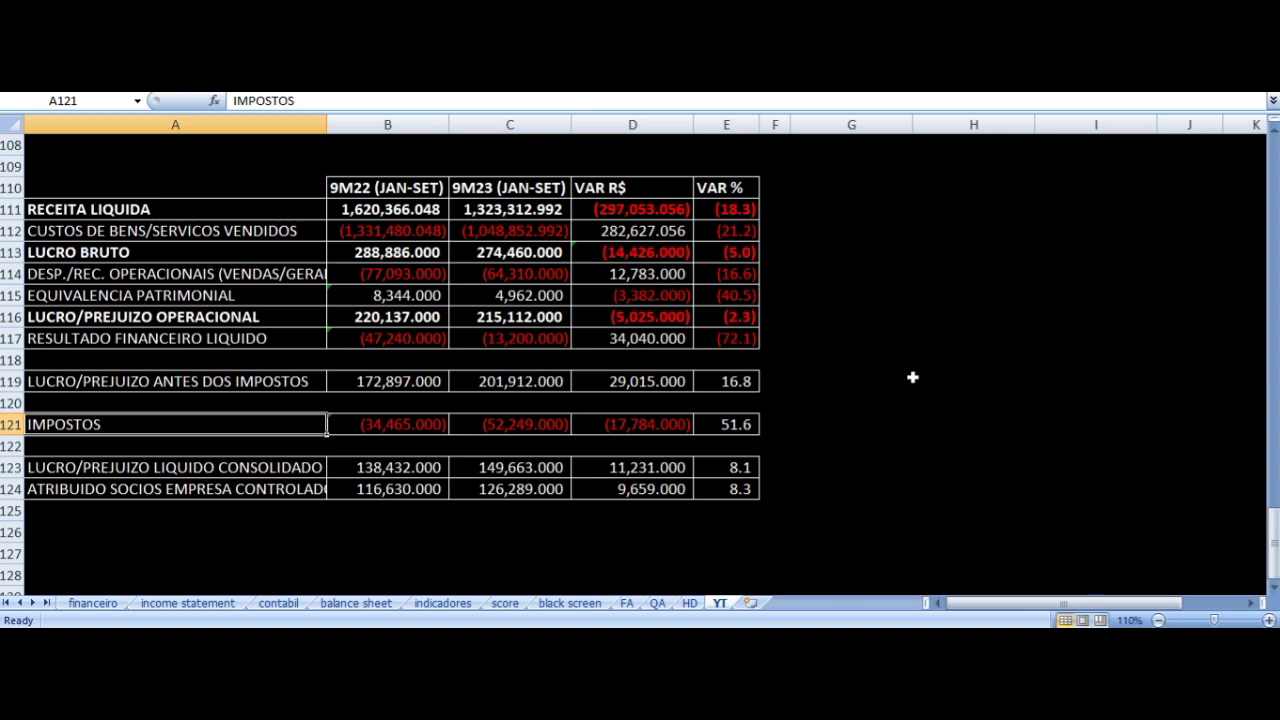
- Review the taxes row and the consolidated net profit row, comparing 9M22 with 9M23 and their variations
{"action": "key", "text": "Right"}
{"action": "key", "text": "Right"}
{"action": "key", "text": "Right"}
{"action": "key", "text": "Down"}
{"action": "key", "text": "Down"}
{"action": "key", "text": "Left"}
{"action": "key", "text": "Left"}
{"action": "key", "text": "Left"}
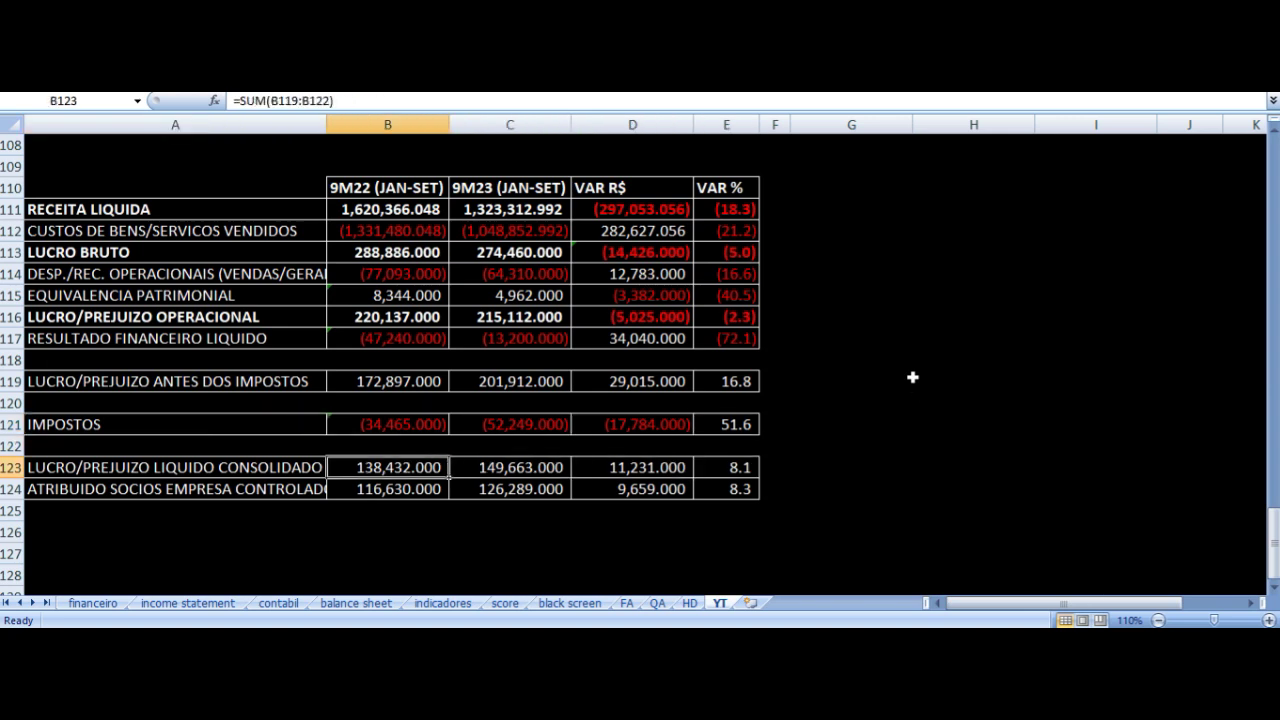
{"action": "key", "text": "Left"}
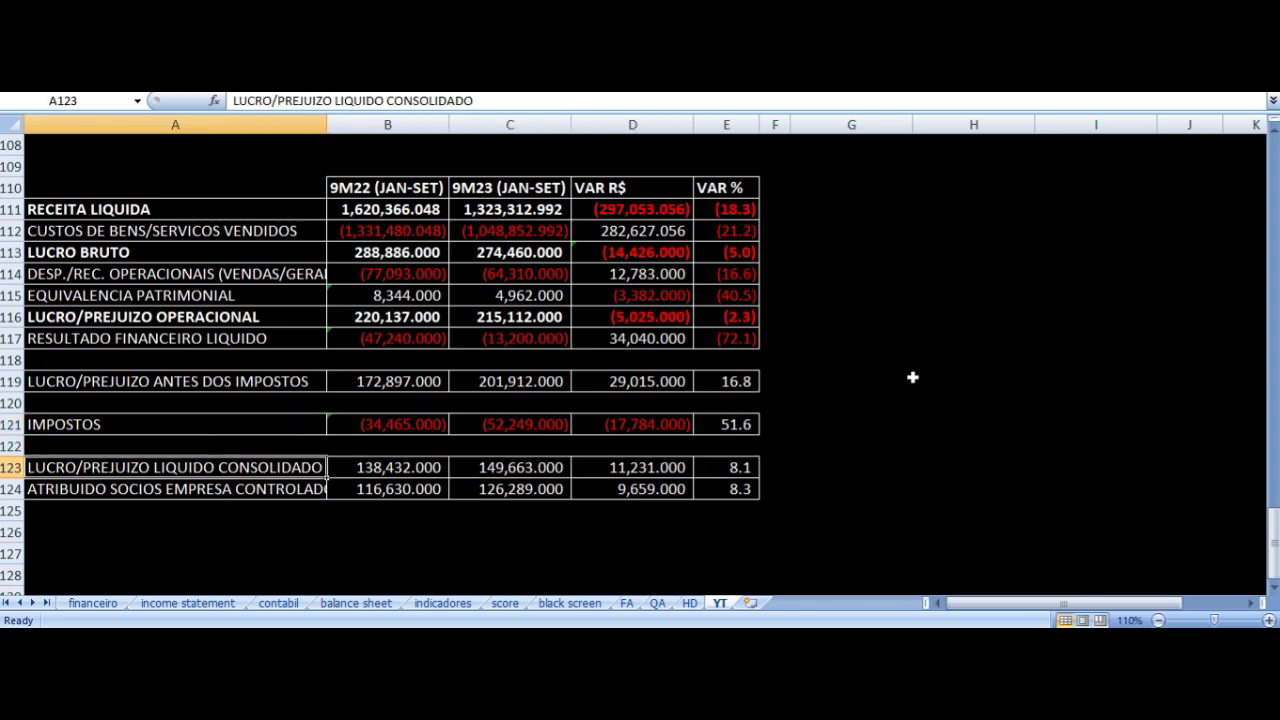
{"action": "key", "text": "Right"}
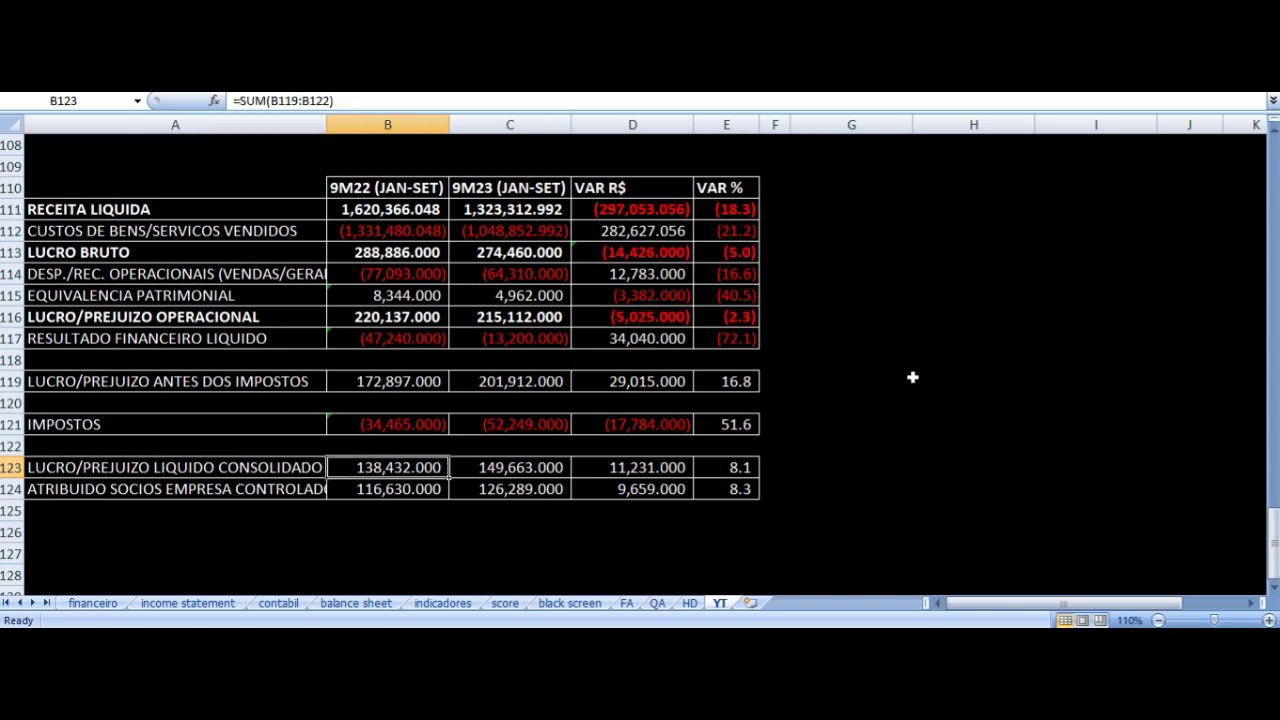
{"action": "key", "text": "Right"}
{"action": "key", "text": "Right"}
{"action": "key", "text": "Right"}
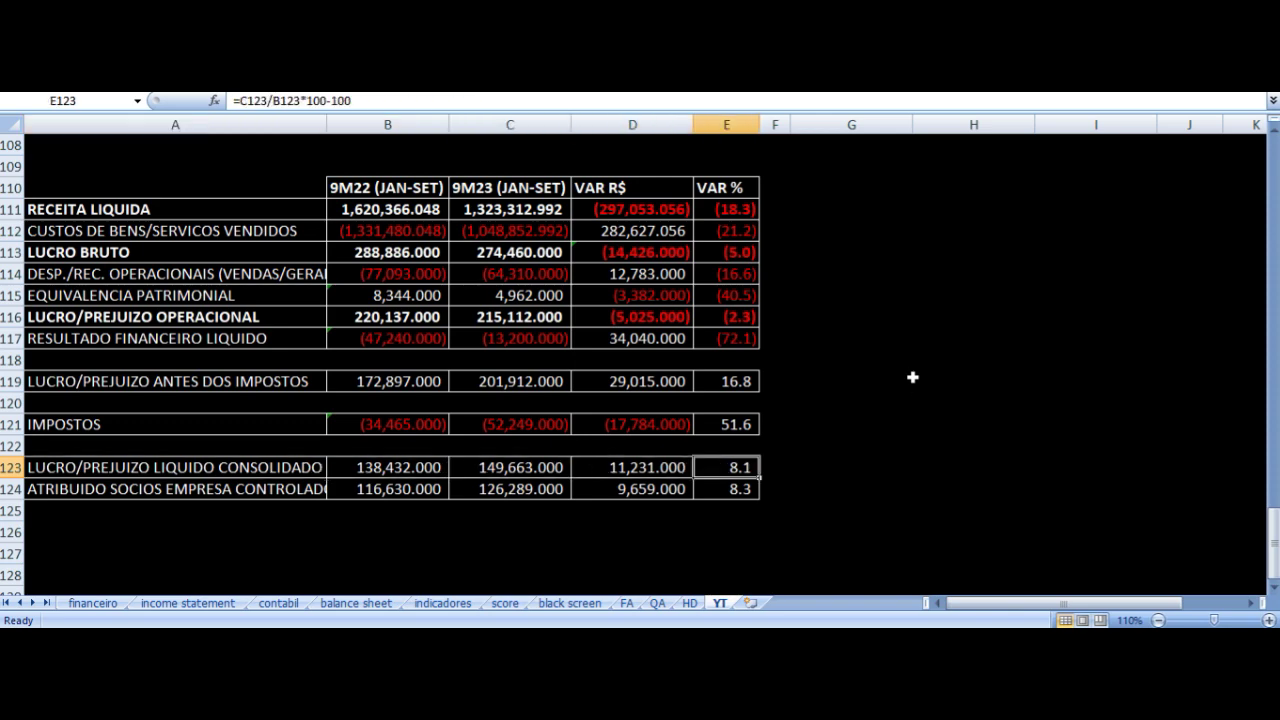
- Review the profit attributed to the controlling company's shareholders for 9M22 and 9M23, including its variation in R$ and percent
{"action": "key", "text": "Left"}
{"action": "key", "text": "Down"}
{"action": "key", "text": "Left"}
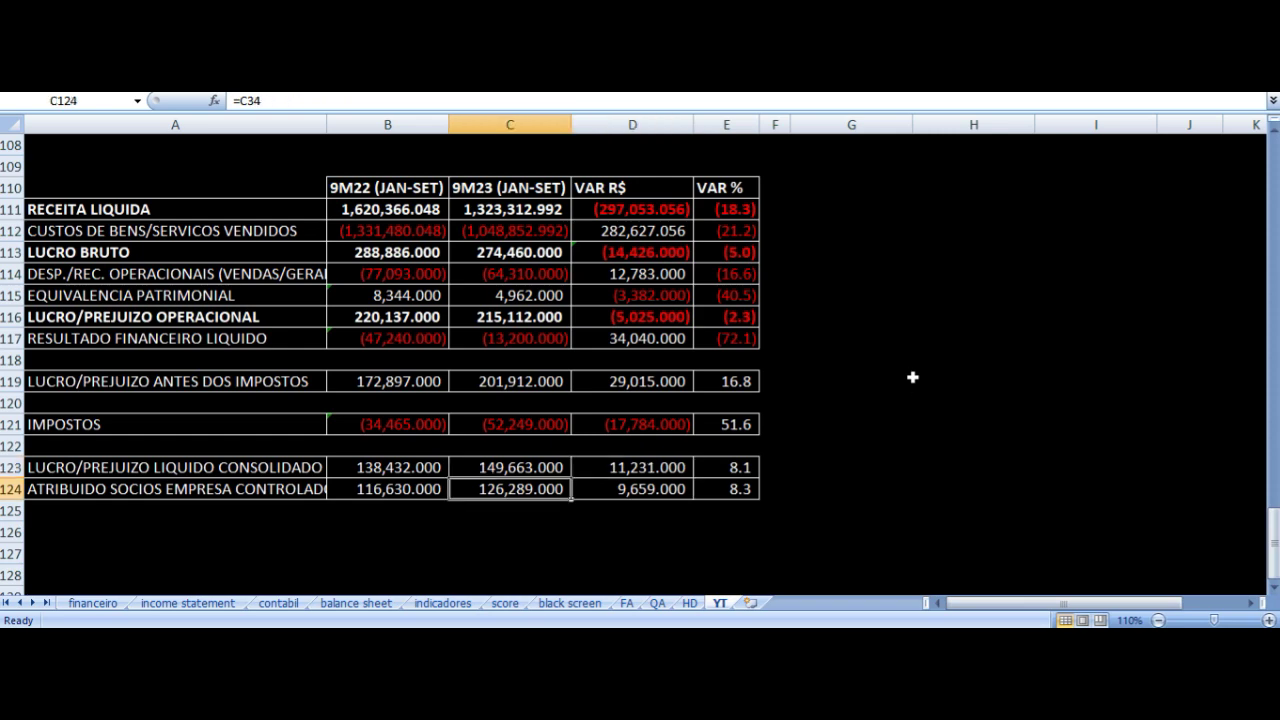
{"action": "key", "text": "Left"}
{"action": "key", "text": "Left"}
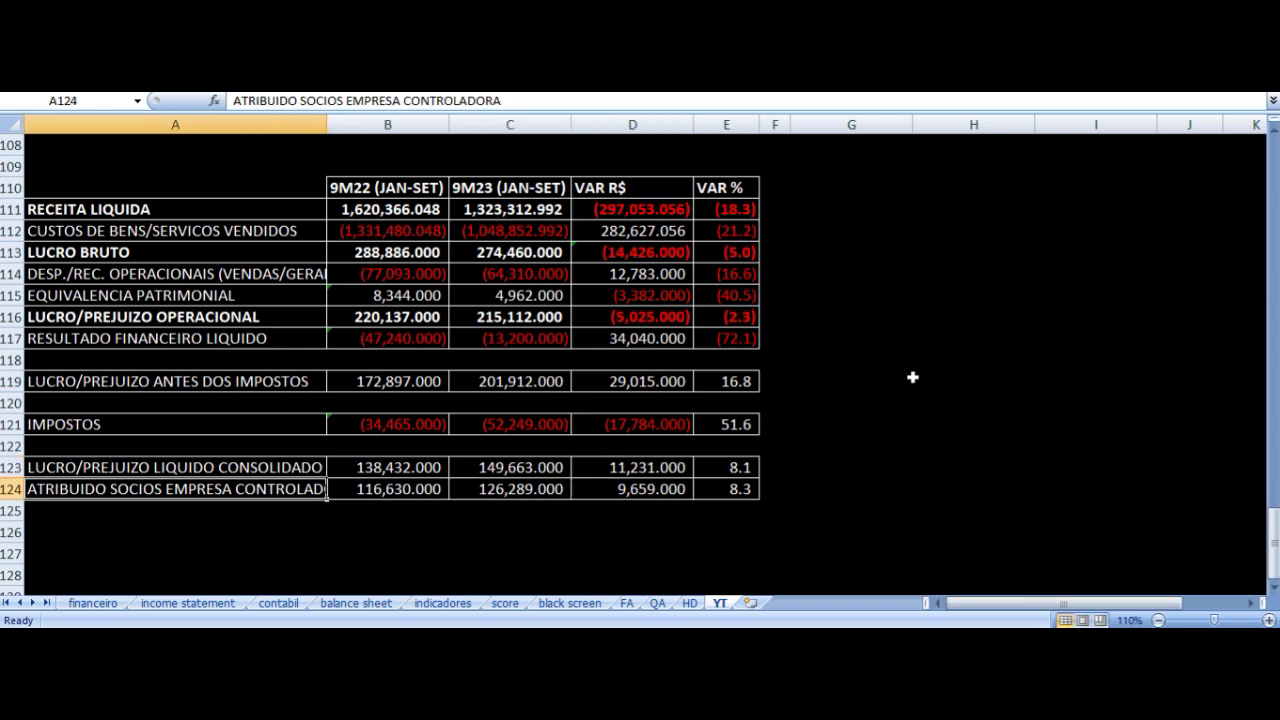
{"action": "key", "text": "Right"}
{"action": "key", "text": "Right"}
{"action": "key", "text": "Right"}
{"action": "key", "text": "Right"}
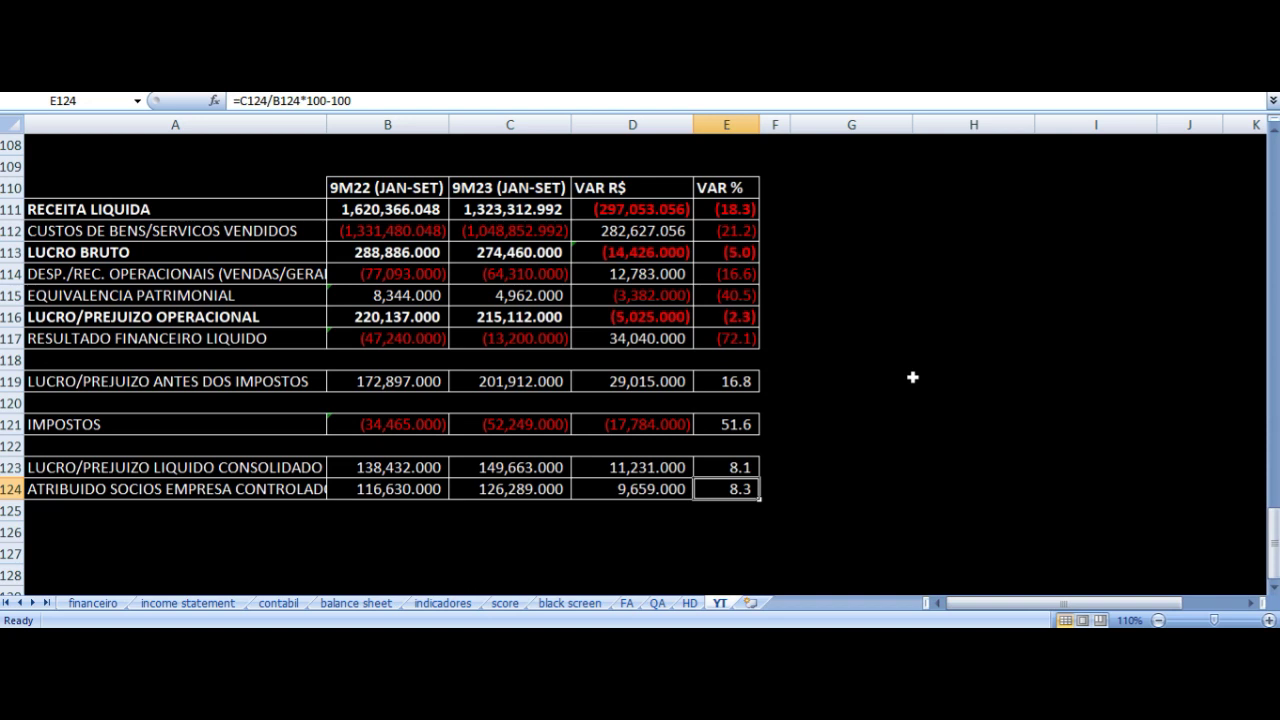
{"action": "key", "text": "Left"}
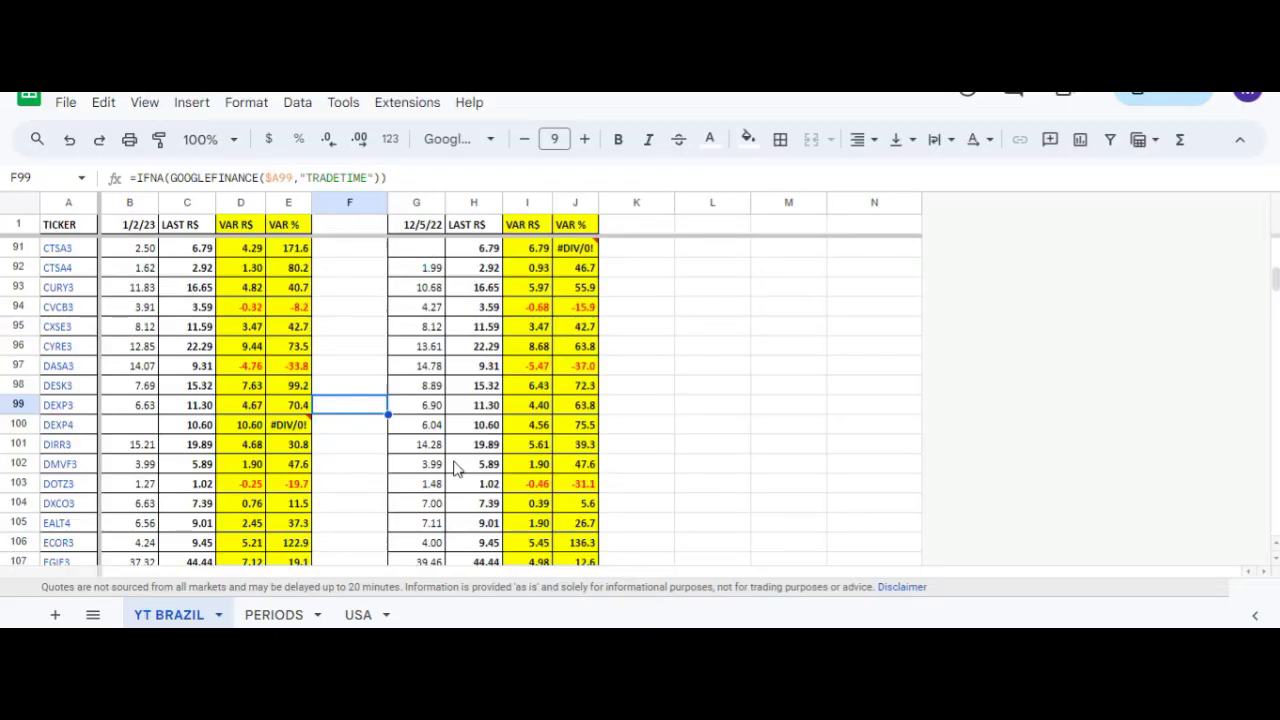
- Switch to the YT BRAZIL sheet in Google Sheets and check DEXP3's 1/2/23 price, last price and variations
{"action": "key", "text": "Left"}
{"action": "key", "text": "Left"}
{"action": "key", "text": "Left"}
{"action": "key", "text": "Left"}
{"action": "key", "text": "Left"}
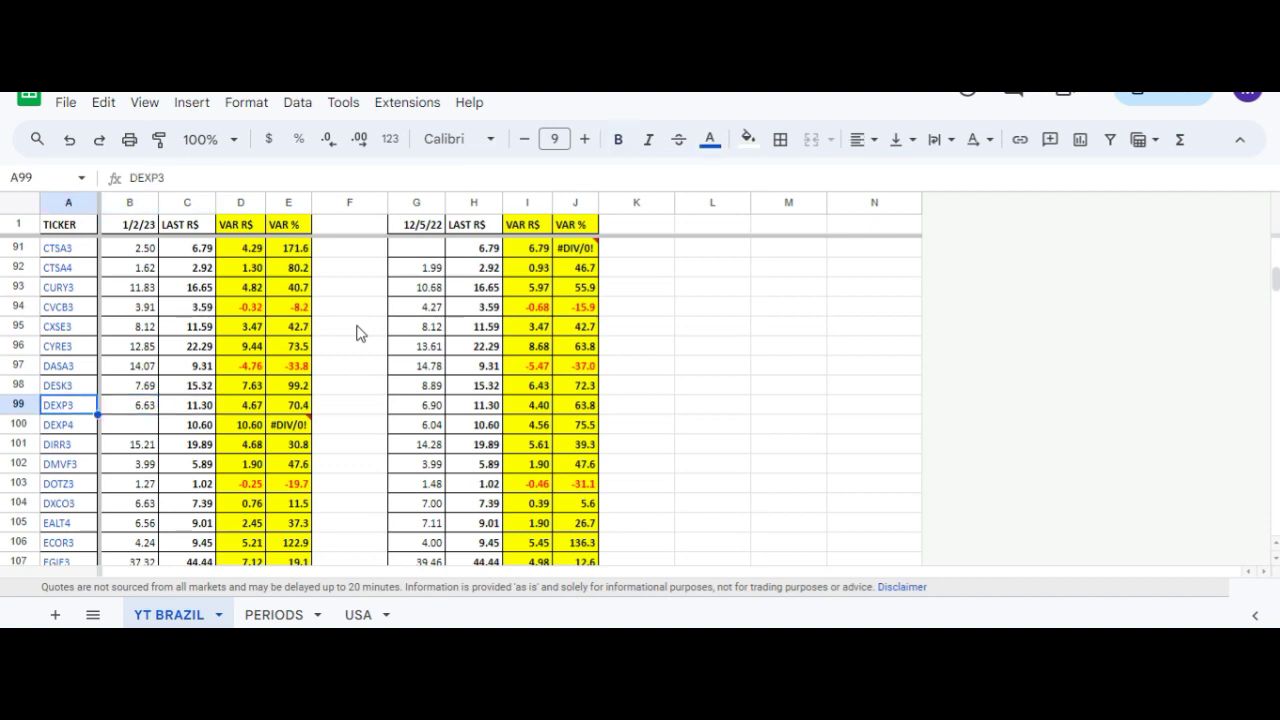
{"action": "key", "text": "Right"}
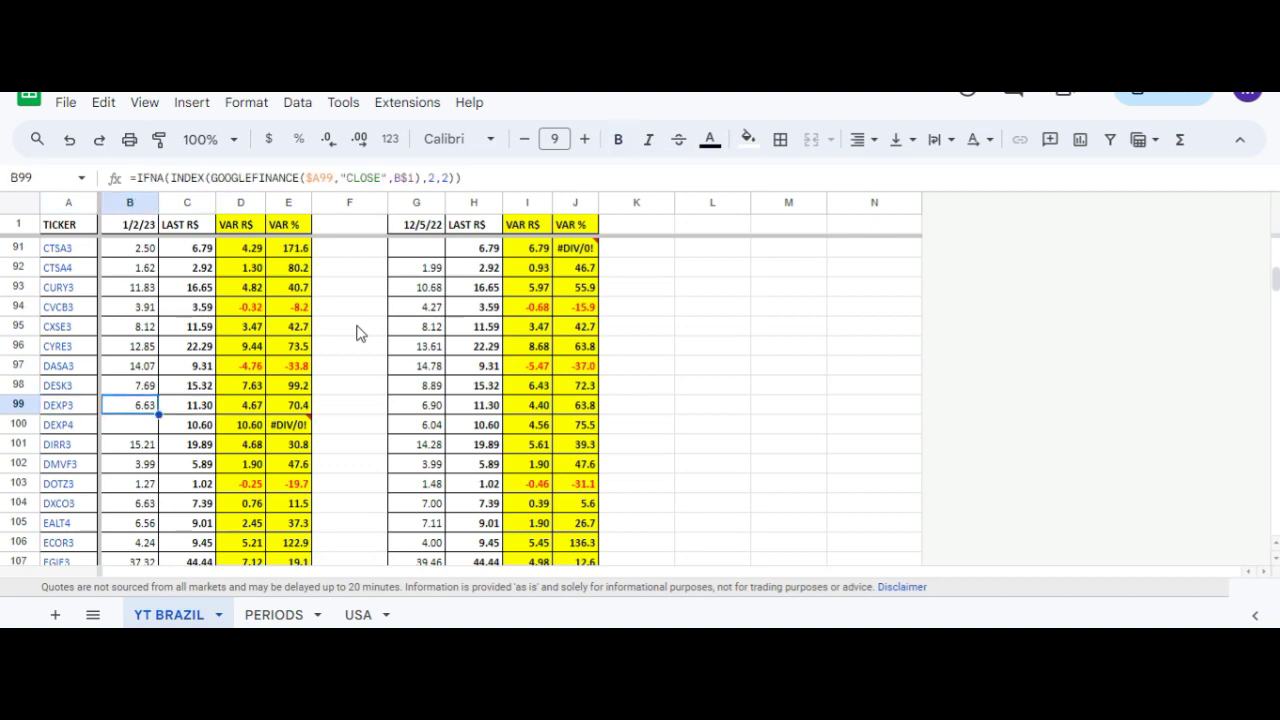
{"action": "key", "text": "Right"}
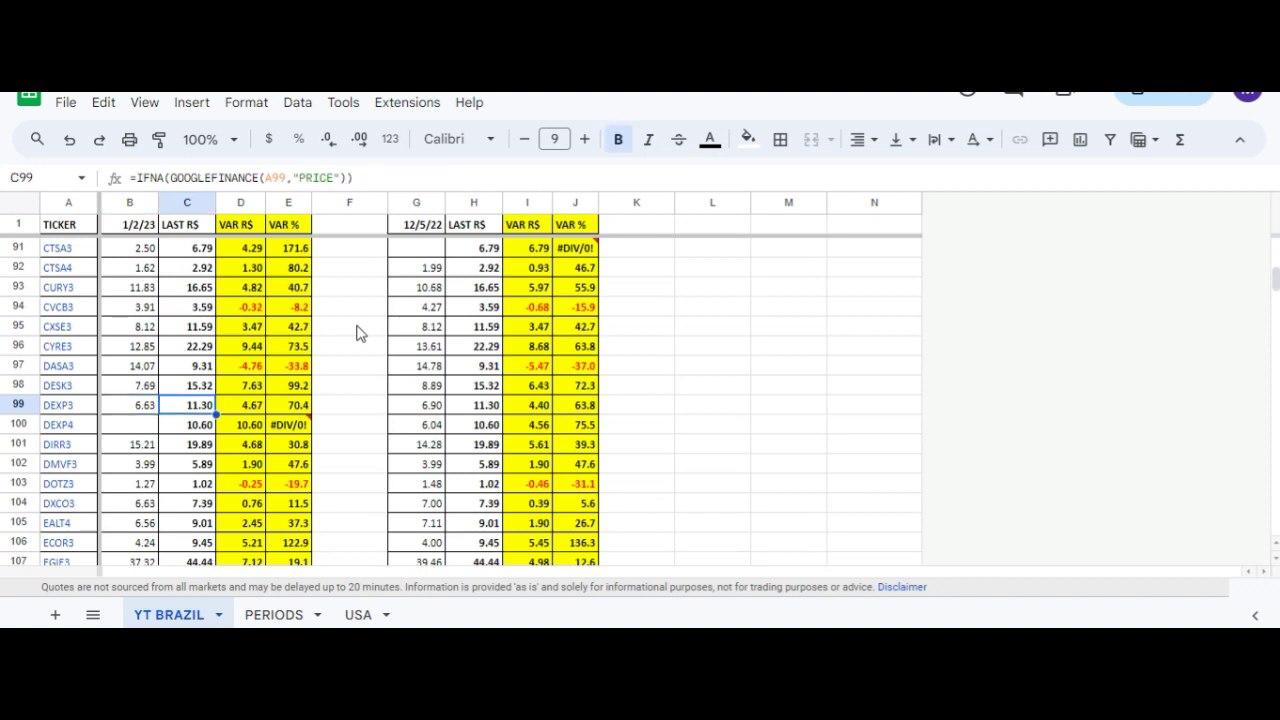
{"action": "key", "text": "Right"}
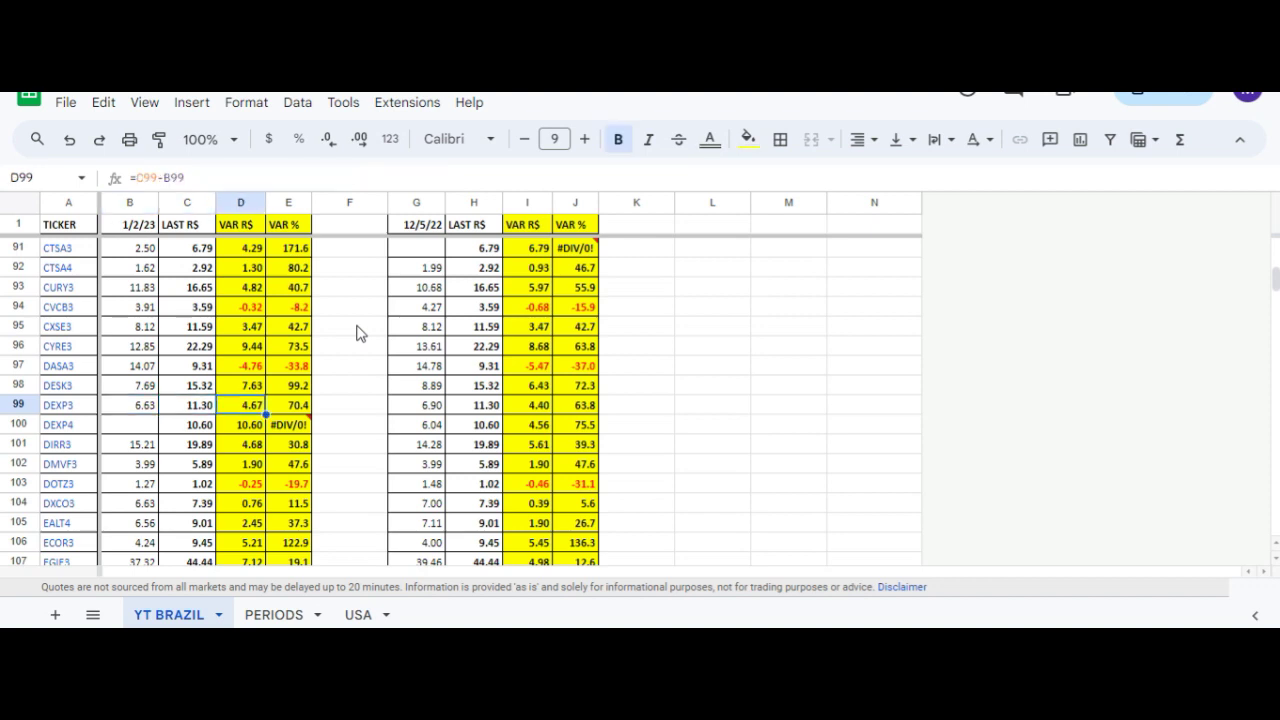
{"action": "key", "text": "Right"}
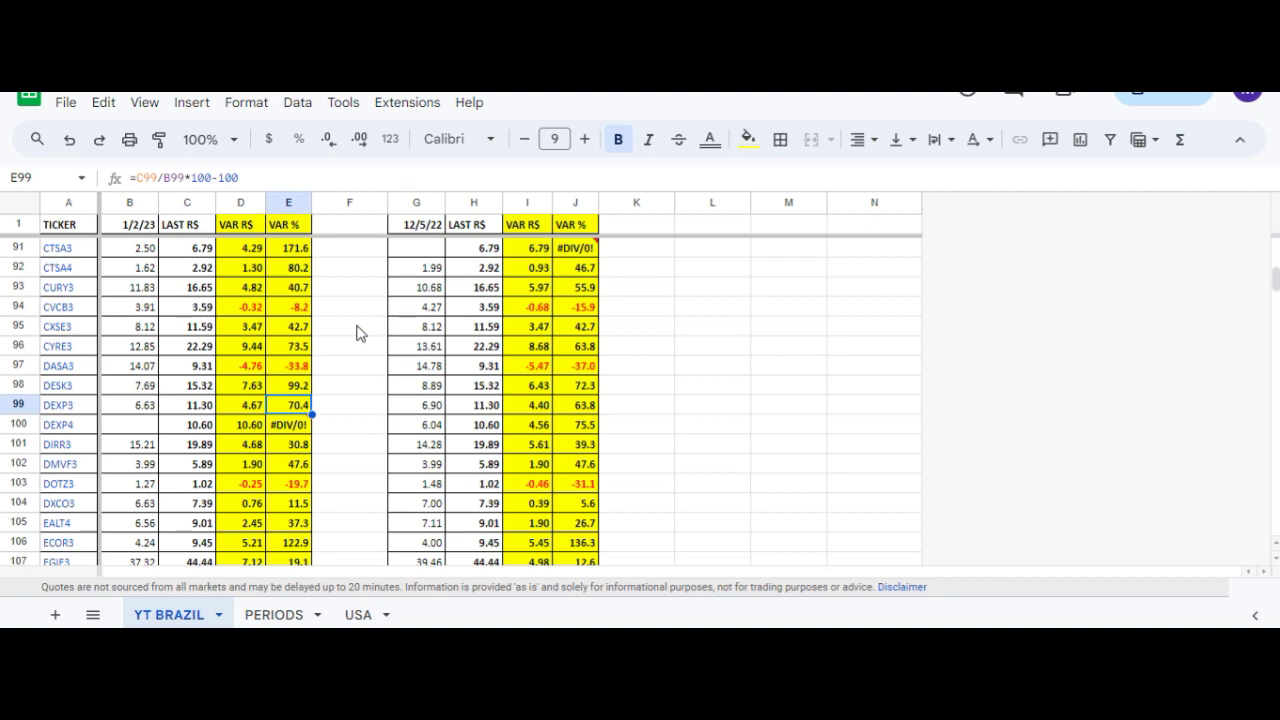
- Check DEXP3's 12/5/22 price against its last price and the resulting variations
{"action": "key", "text": "Right"}
{"action": "key", "text": "Right"}
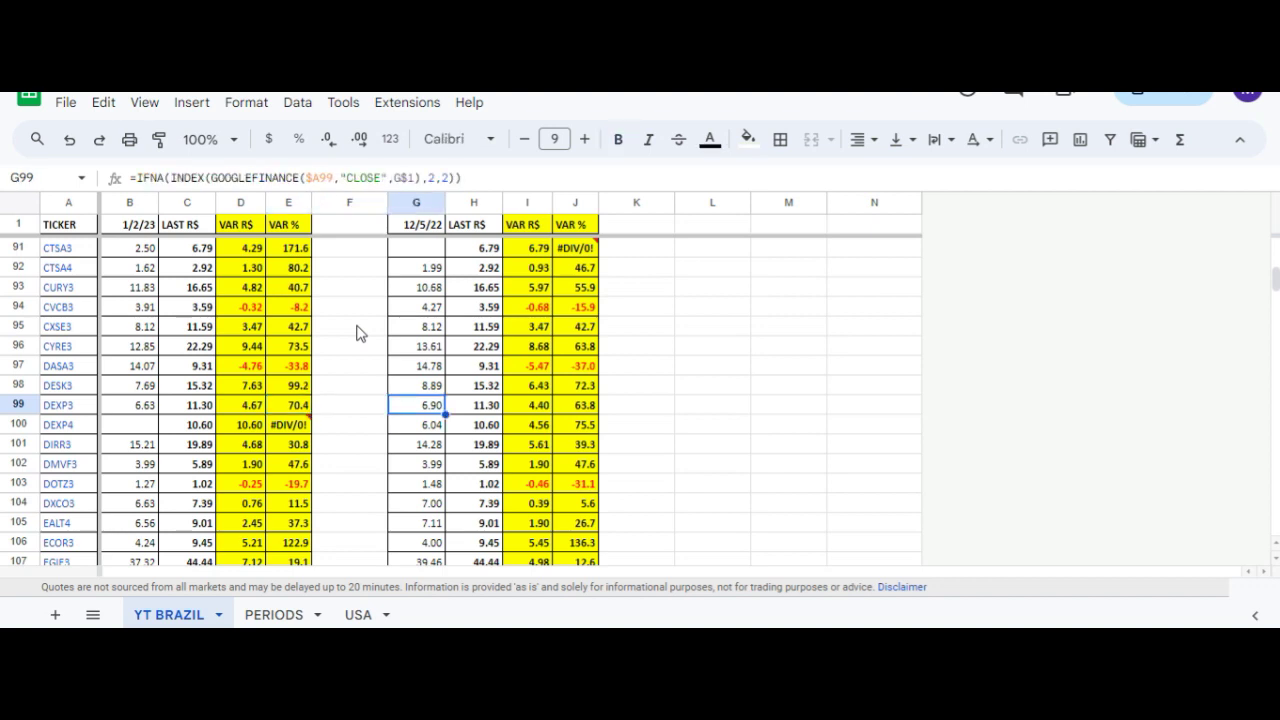
{"action": "key", "text": "Right"}
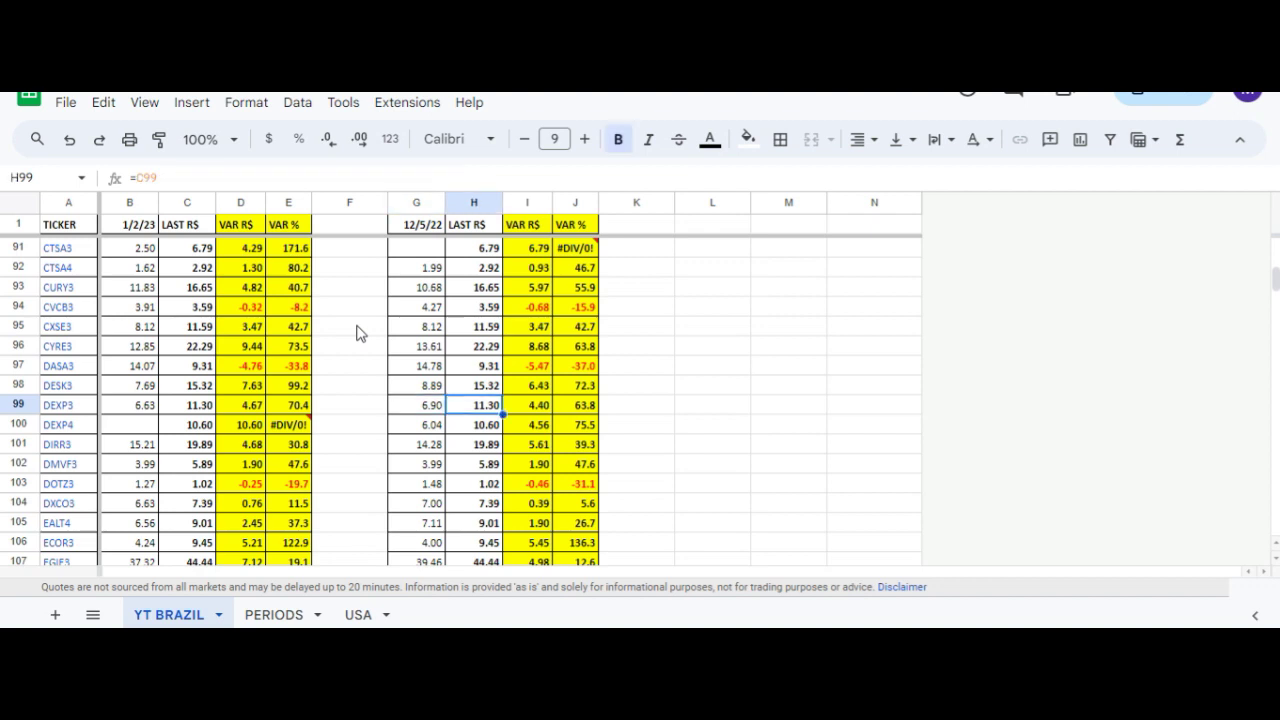
{"action": "key", "text": "Right"}
{"action": "key", "text": "Right"}
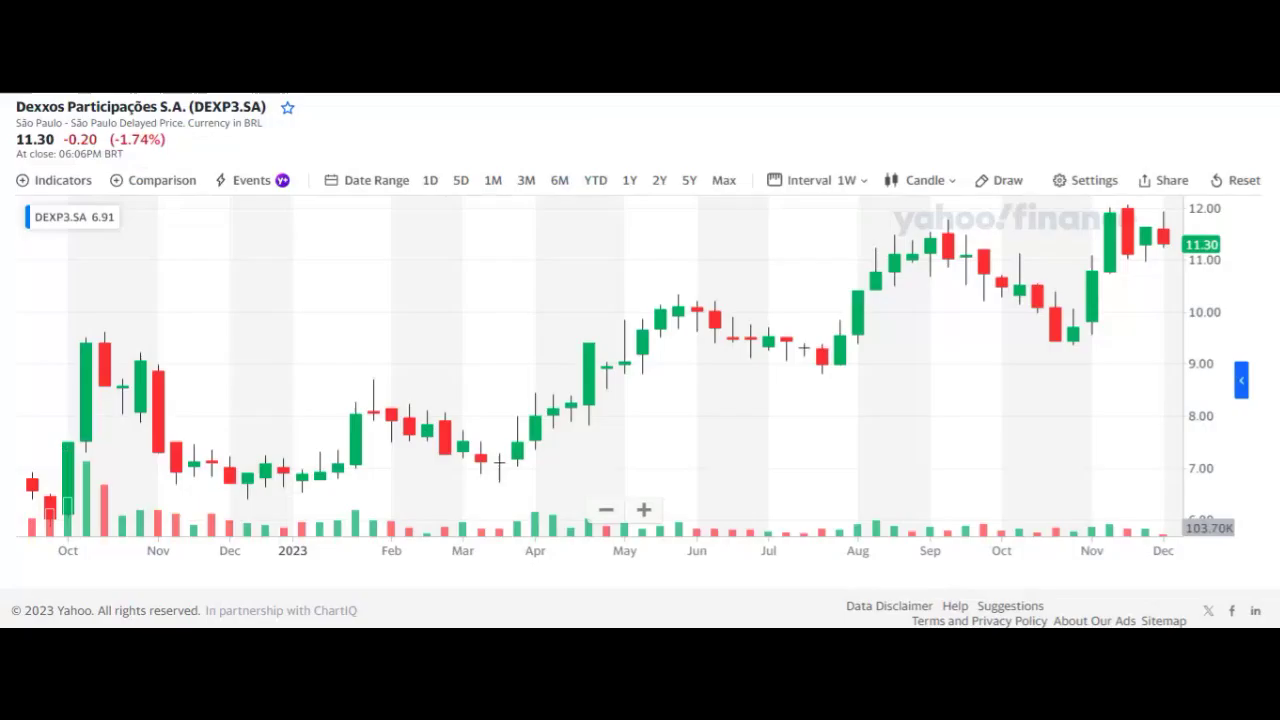
- Switch to the Yahoo Finance chart of DEXP3.SA and examine its weekly candles from recent months back to 2018
{"action": "scroll", "coordinate": [376, 403], "scroll_direction": "down", "scroll_amount": 2}
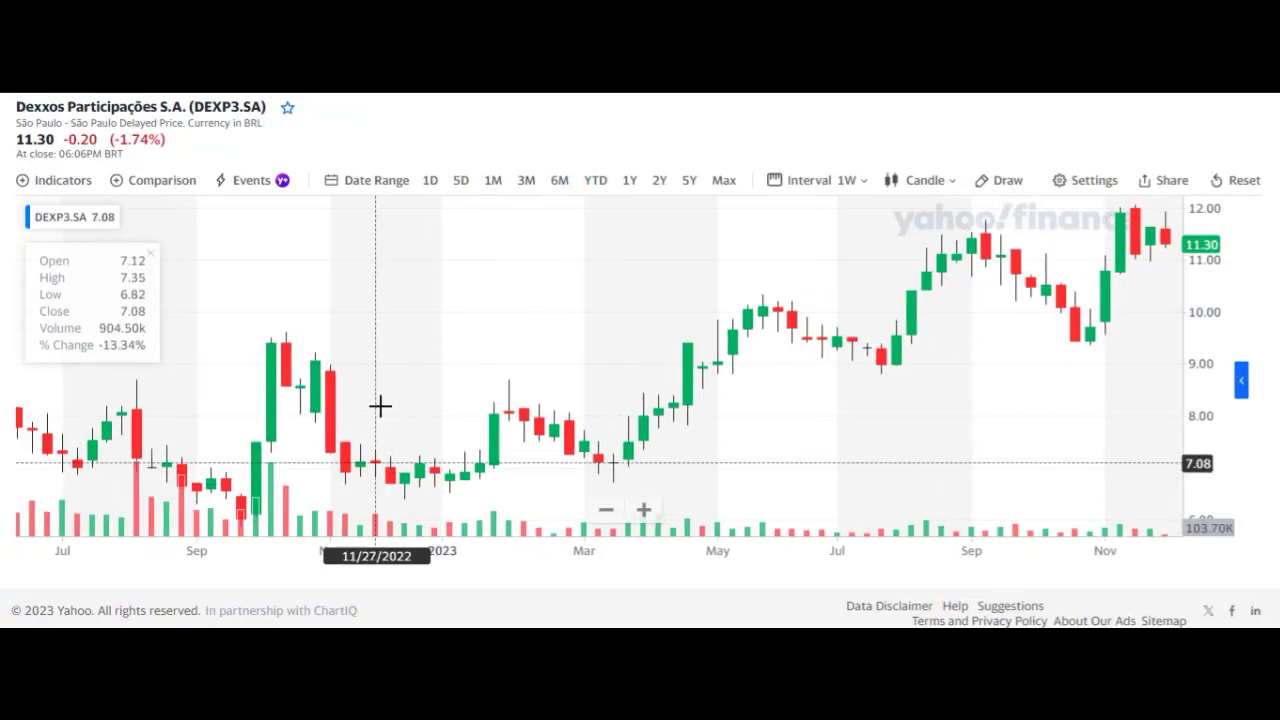
{"action": "scroll", "coordinate": [380, 405], "scroll_direction": "down", "scroll_amount": 5}
{"action": "scroll", "coordinate": [462, 378], "scroll_direction": "up", "scroll_amount": 5}
{"action": "scroll", "coordinate": [462, 378], "scroll_direction": "up", "scroll_amount": 3}
{"action": "scroll", "coordinate": [462, 378], "scroll_direction": "down", "scroll_amount": 5}
{"action": "scroll", "coordinate": [598, 400], "scroll_direction": "up", "scroll_amount": 4}
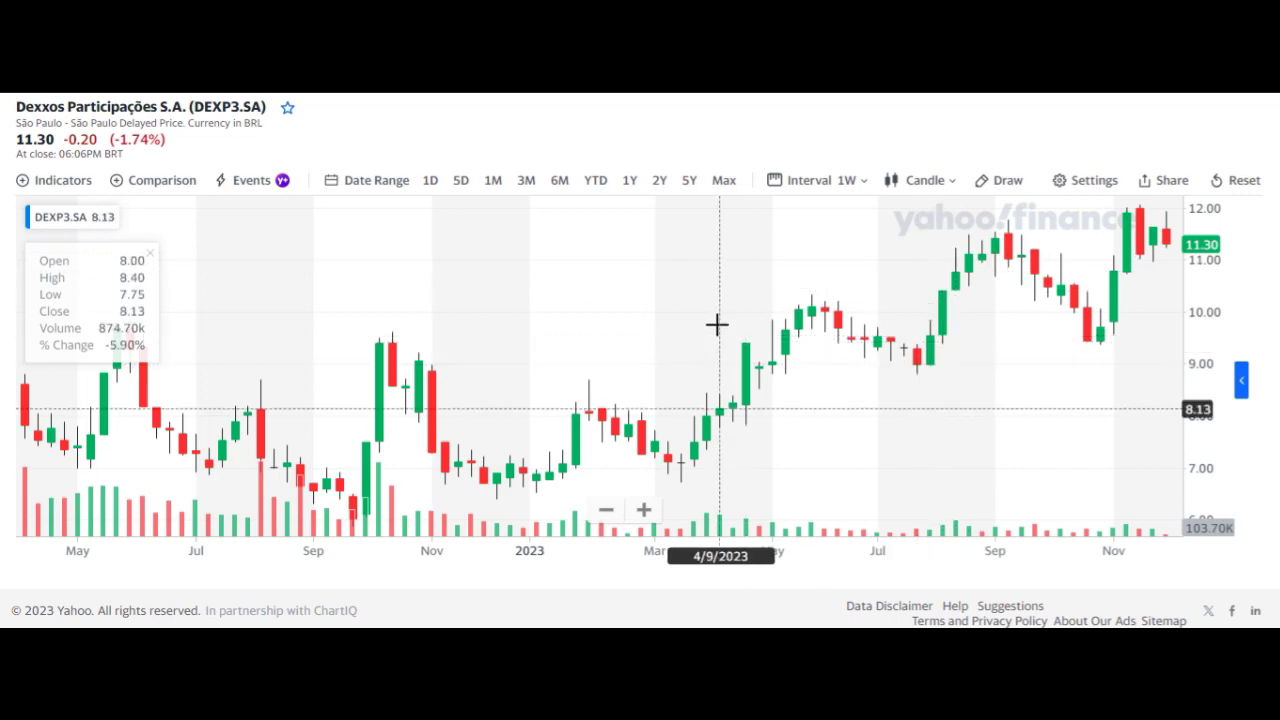
{"action": "scroll", "coordinate": [716, 324], "scroll_direction": "down", "scroll_amount": 6}
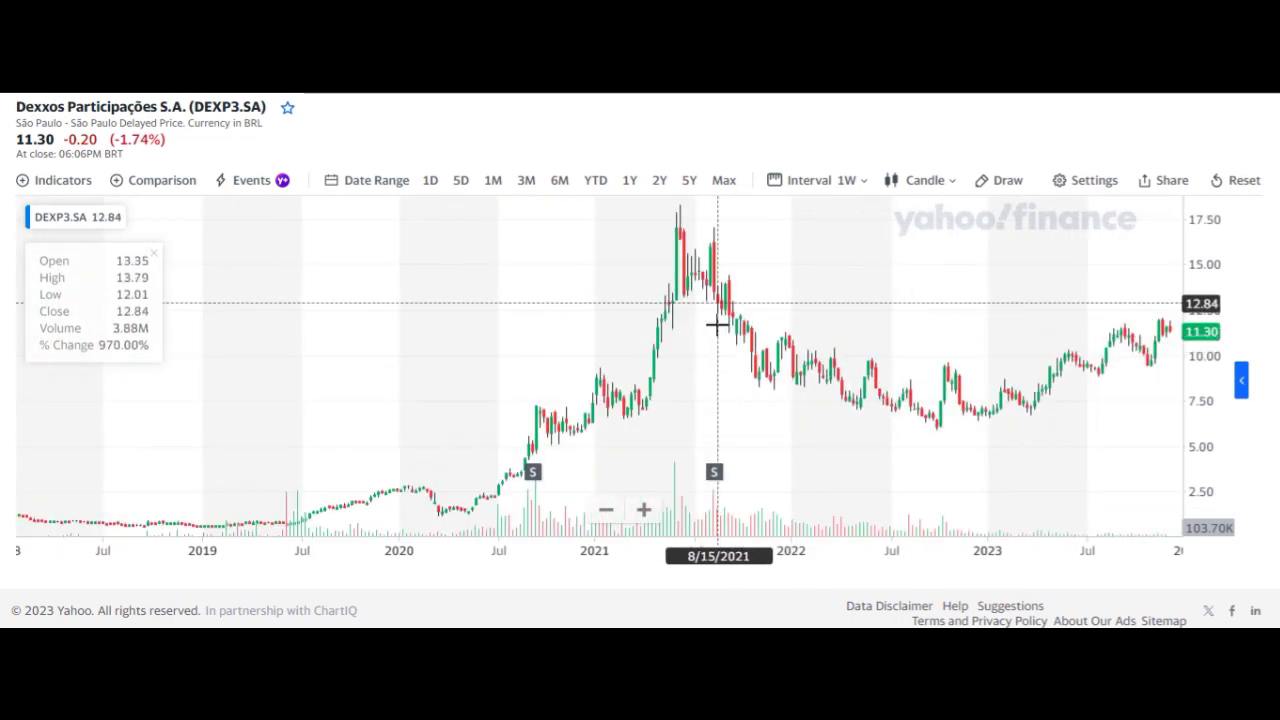
- Inspect the details of the two stock split markers on the DEXP3.SA chart
{"action": "scroll", "coordinate": [957, 326], "scroll_direction": "up", "scroll_amount": 4}
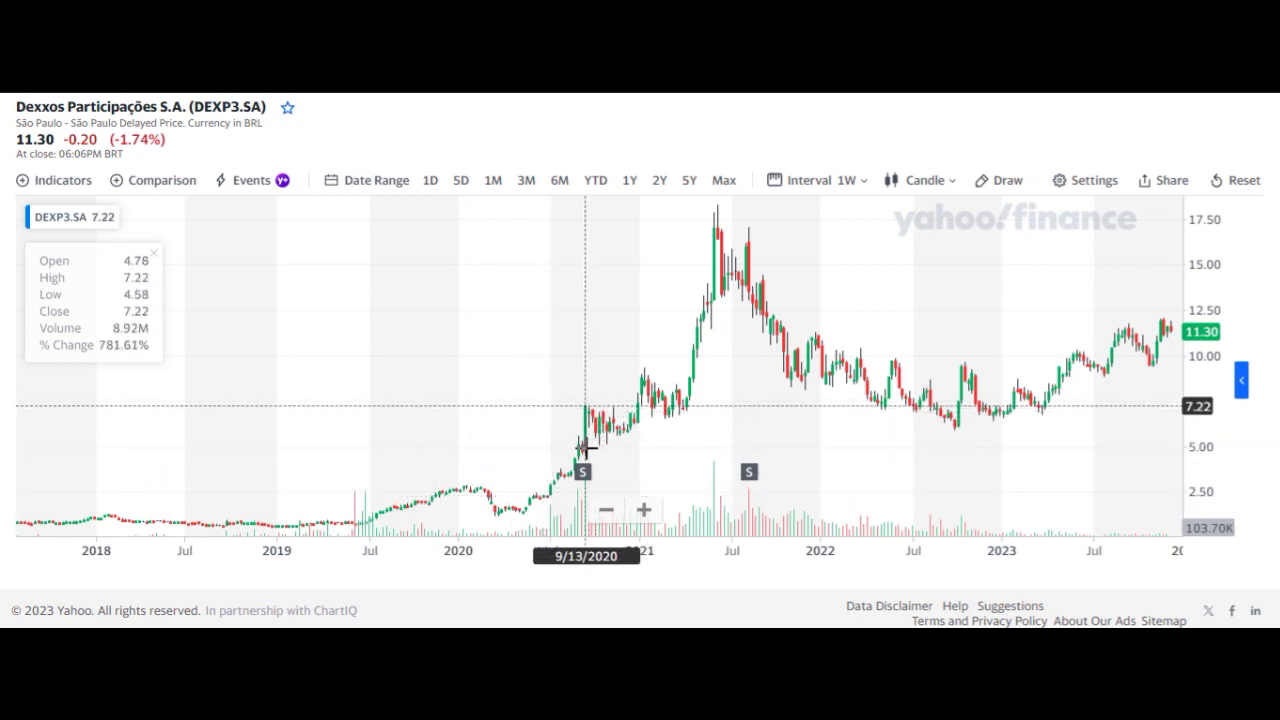
{"action": "mouse_move", "coordinate": [584, 474]}
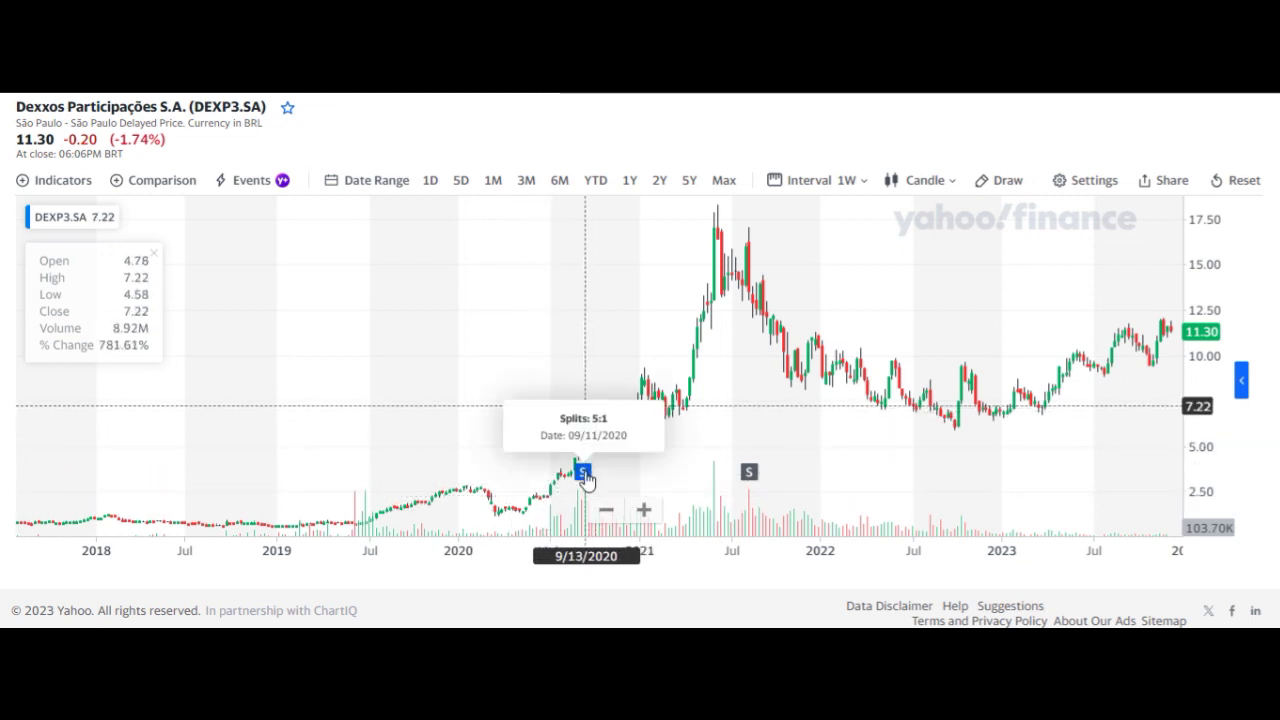
{"action": "mouse_move", "coordinate": [753, 476]}
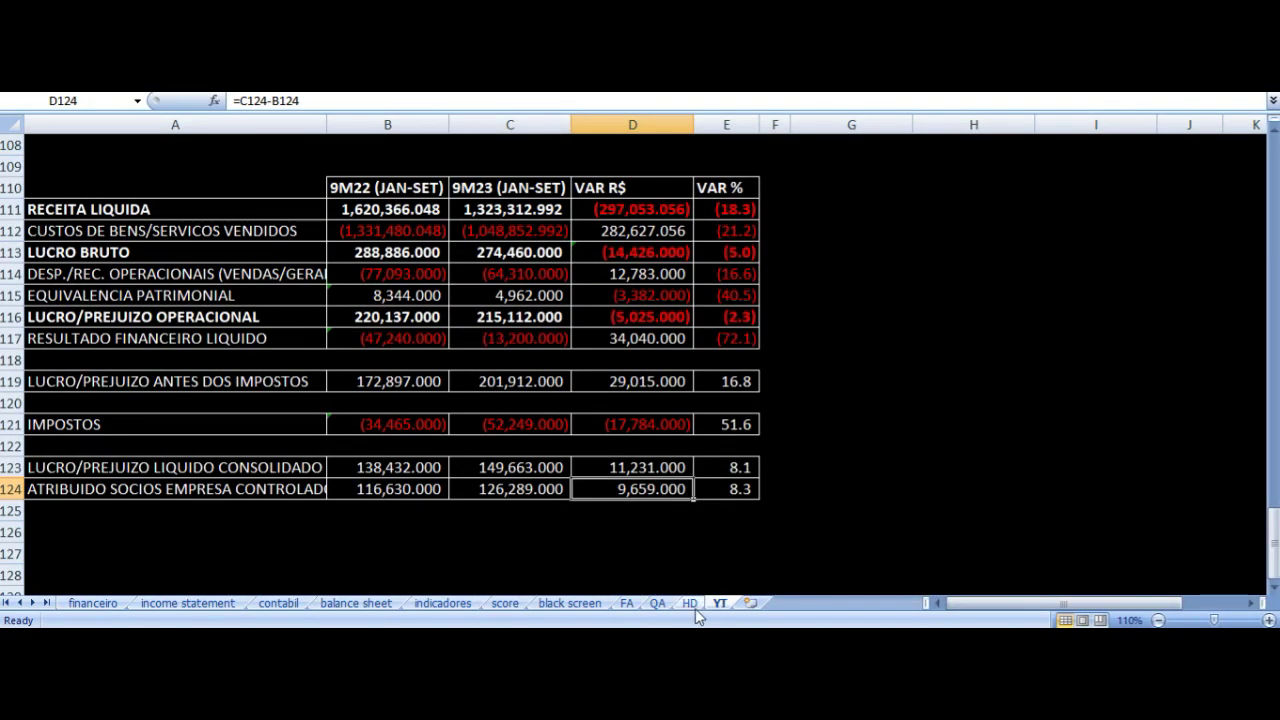
- Return to the Excel workbook and go to the SEMESTRES table on the HD sheet
{"action": "left_click", "coordinate": [689, 603]}
{"action": "scroll", "coordinate": [517, 380], "scroll_direction": "down", "scroll_amount": 9}
{"action": "scroll", "coordinate": [517, 380], "scroll_direction": "up", "scroll_amount": 3}
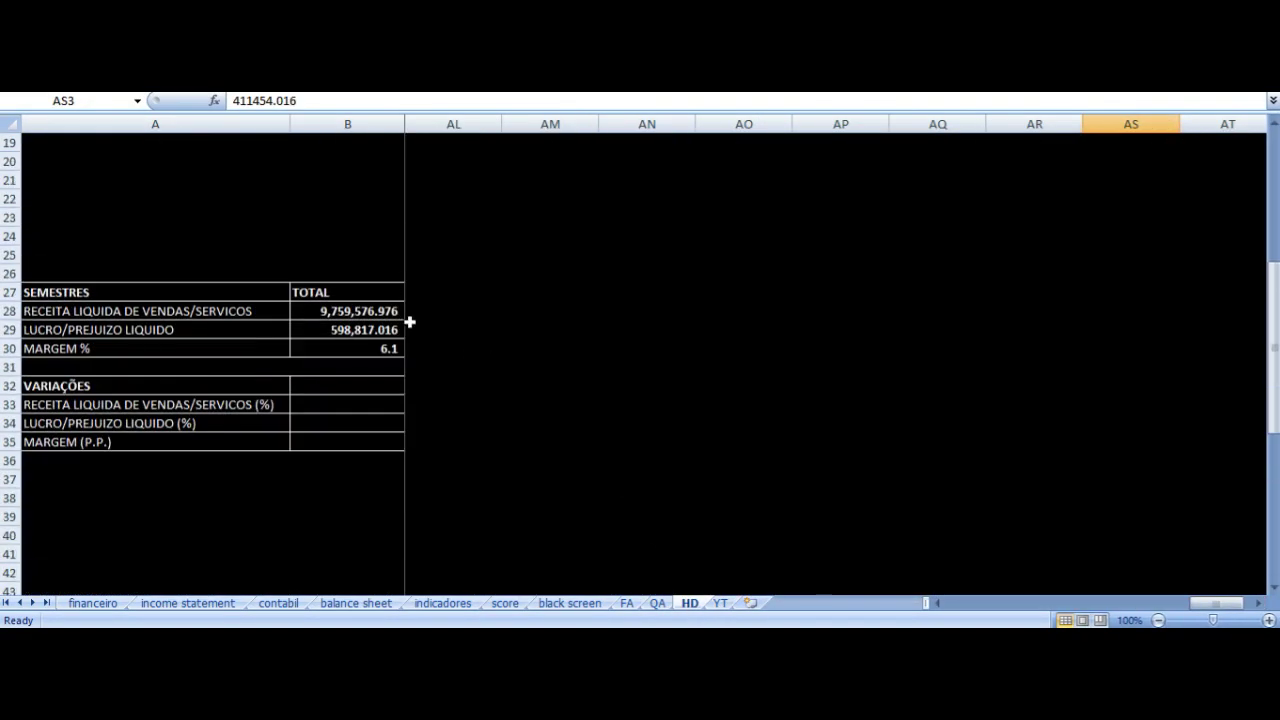
{"action": "left_click", "coordinate": [387, 270]}
{"action": "key", "text": "Down"}
- Go across the SEMESTRES header row to the 1S-2019 column
{"action": "key", "text": "Right"}
{"action": "key", "text": "Right"}
{"action": "key", "text": "Right"}
{"action": "key", "text": "Right"}
{"action": "key", "text": "Right"}
{"action": "key", "text": "Right"}
{"action": "key", "text": "Right"}
{"action": "key", "text": "Right"}
{"action": "key", "text": "Right"}
{"action": "key", "text": "Right"}
{"action": "key", "text": "Right"}
{"action": "key", "text": "Right"}
{"action": "key", "text": "Right"}
{"action": "key", "text": "Right"}
{"action": "key", "text": "Right"}
{"action": "key", "text": "Right"}
{"action": "key", "text": "Right"}
{"action": "key", "text": "Right"}
{"action": "key", "text": "Right"}
{"action": "key", "text": "Right"}
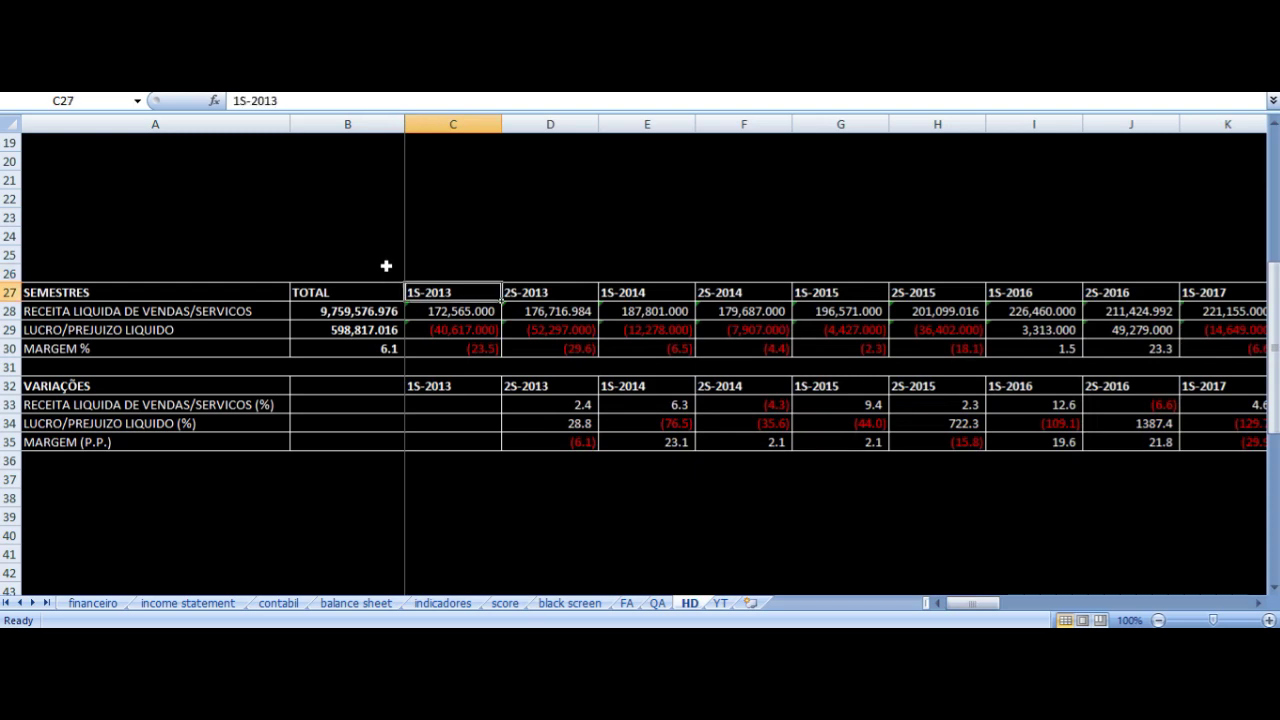
{"action": "key", "text": "Left"}
{"action": "key", "text": "Left"}
{"action": "key", "text": "Left"}
{"action": "key", "text": "Left"}
{"action": "key", "text": "Left"}
{"action": "key", "text": "Left"}
{"action": "key", "text": "Left"}
{"action": "key", "text": "Left"}
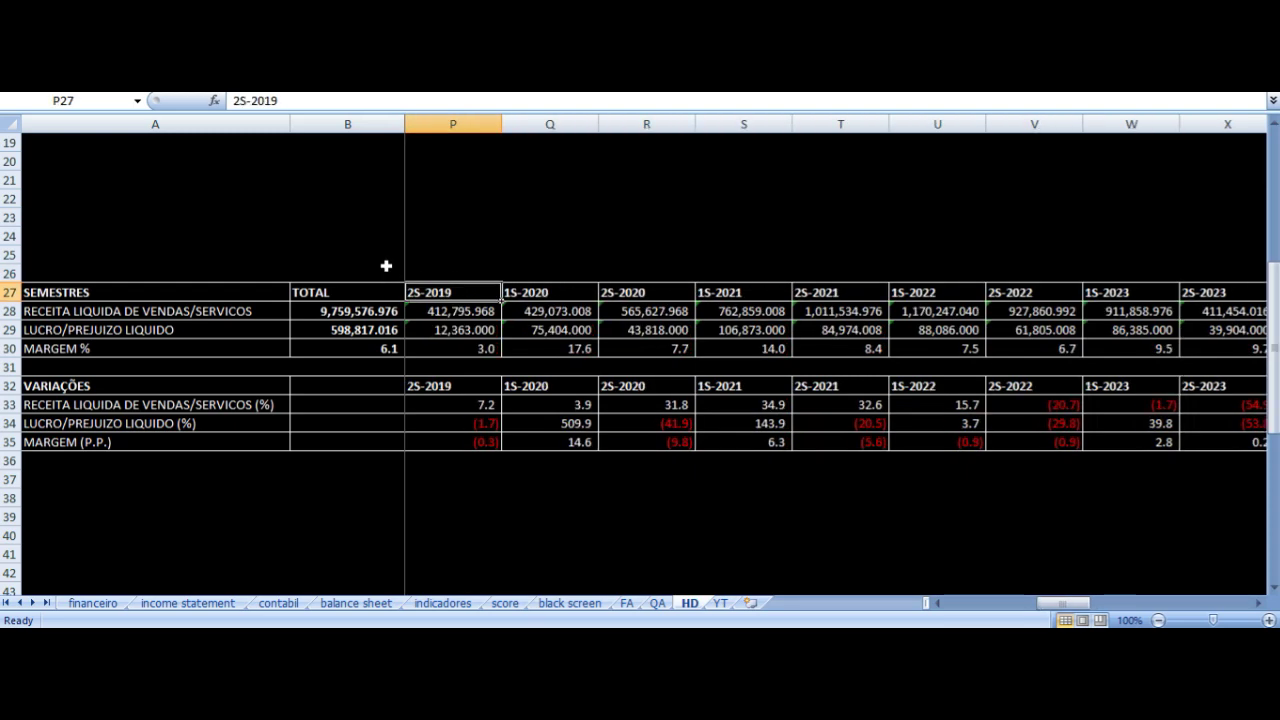
{"action": "key", "text": "Left"}
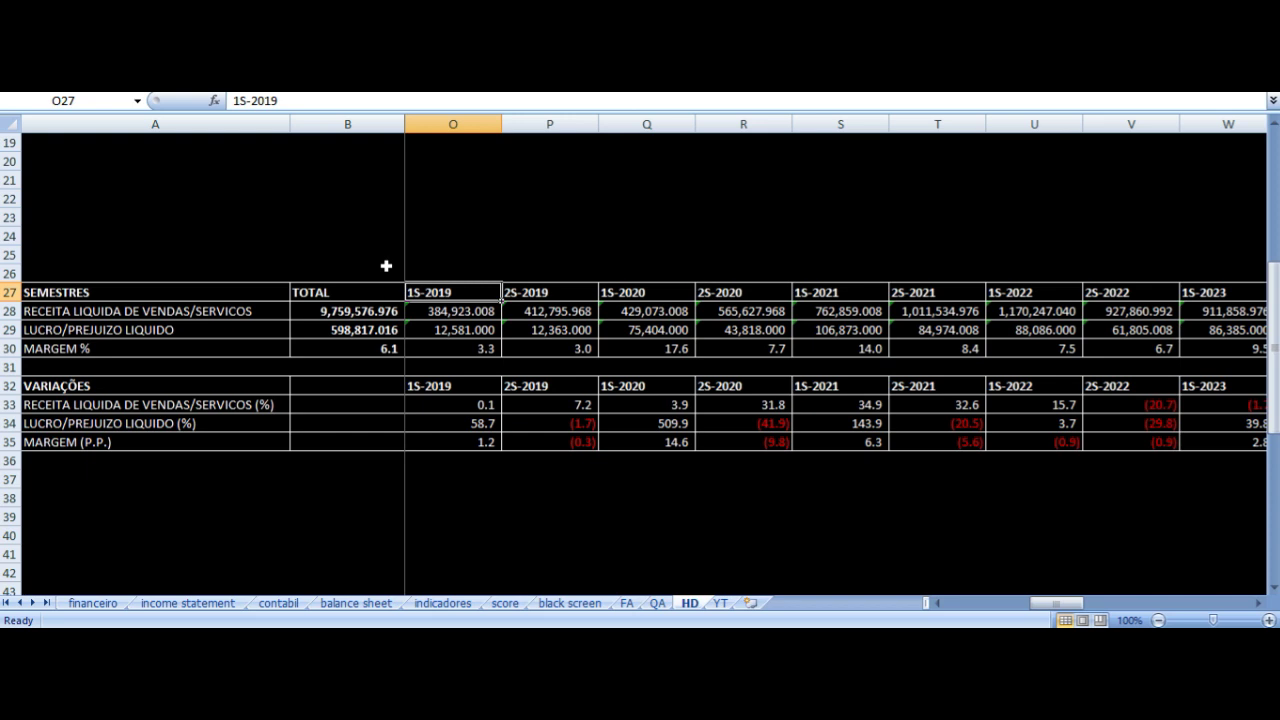
- Review the 1S-2019 net revenue, net profit and margin
{"action": "key", "text": "Down"}
{"action": "key", "text": "Up"}
{"action": "key", "text": "Down"}
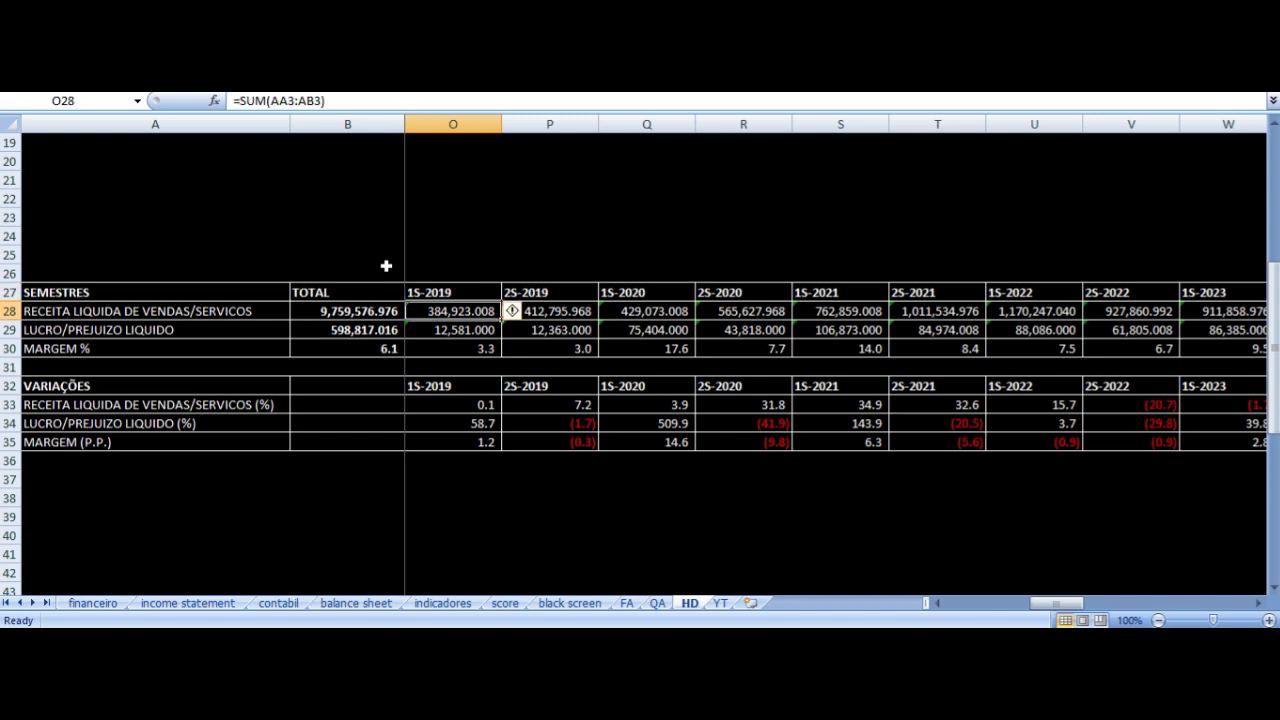
{"action": "key", "text": "Down"}
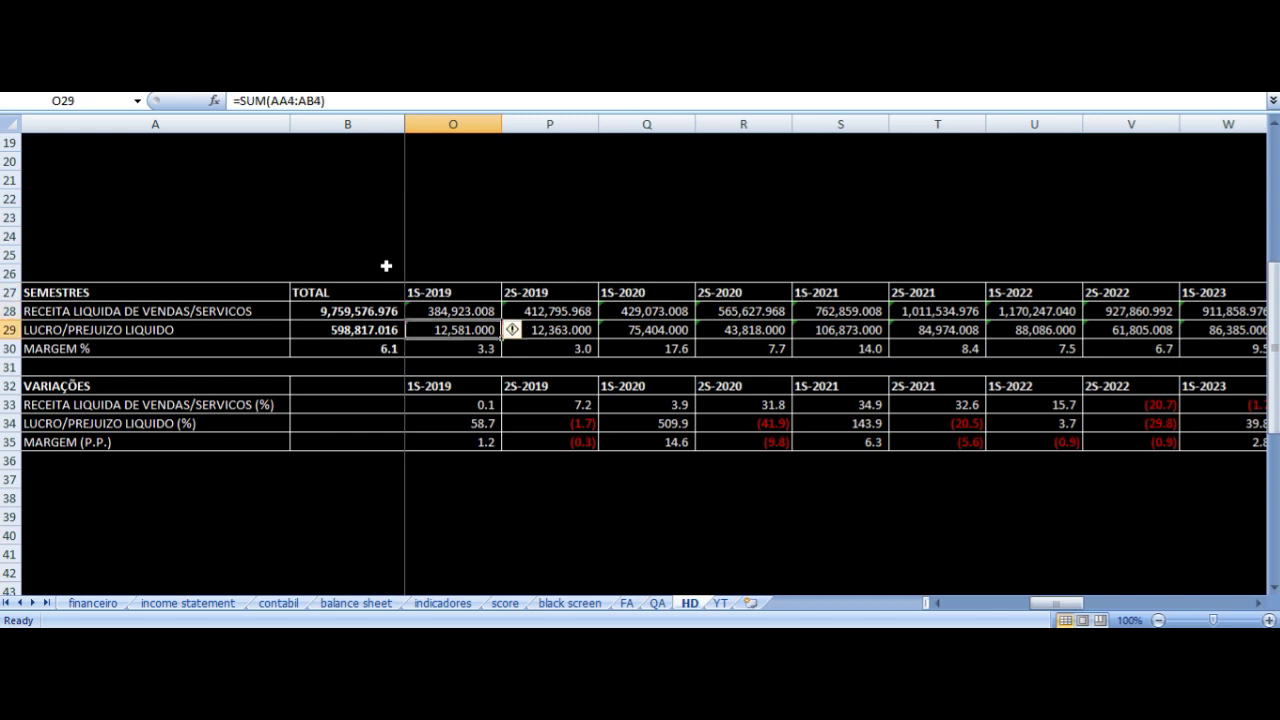
{"action": "key", "text": "Down"}
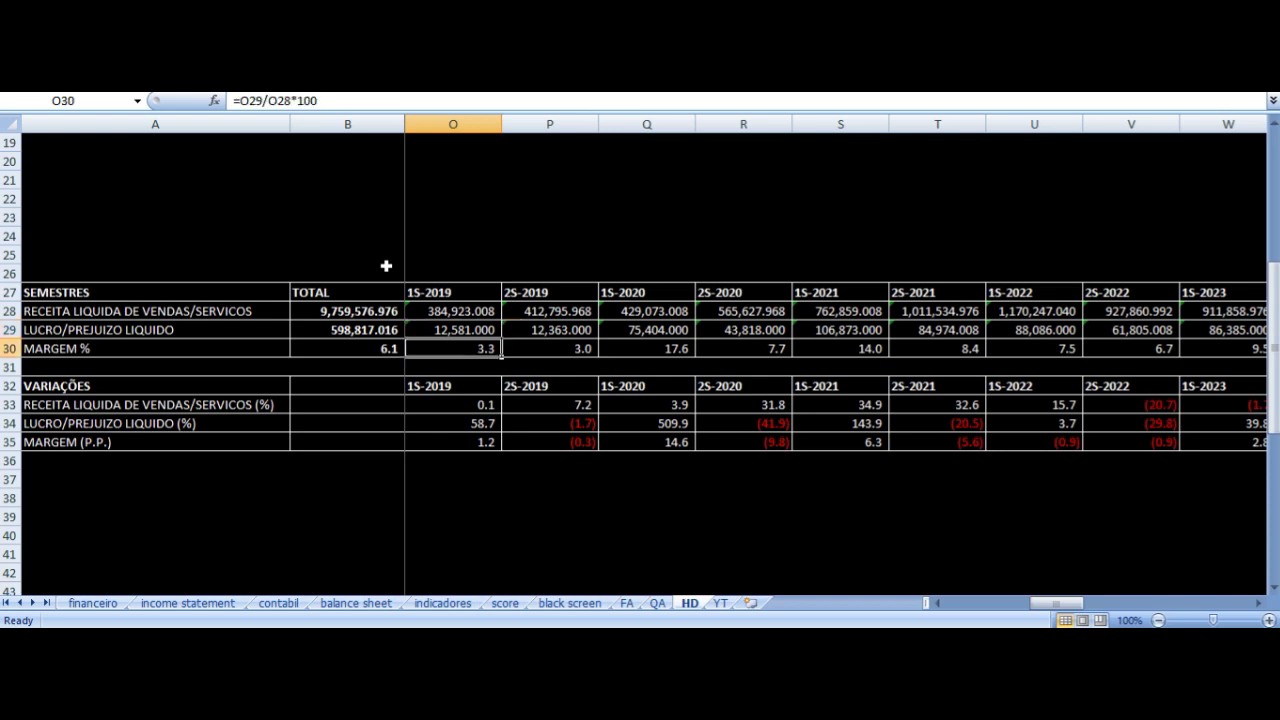
- Check the net revenue for 2S-2019 in the semester table
{"action": "key", "text": "Right"}
{"action": "key", "text": "Up"}
{"action": "key", "text": "Up"}
{"action": "key", "text": "Up"}
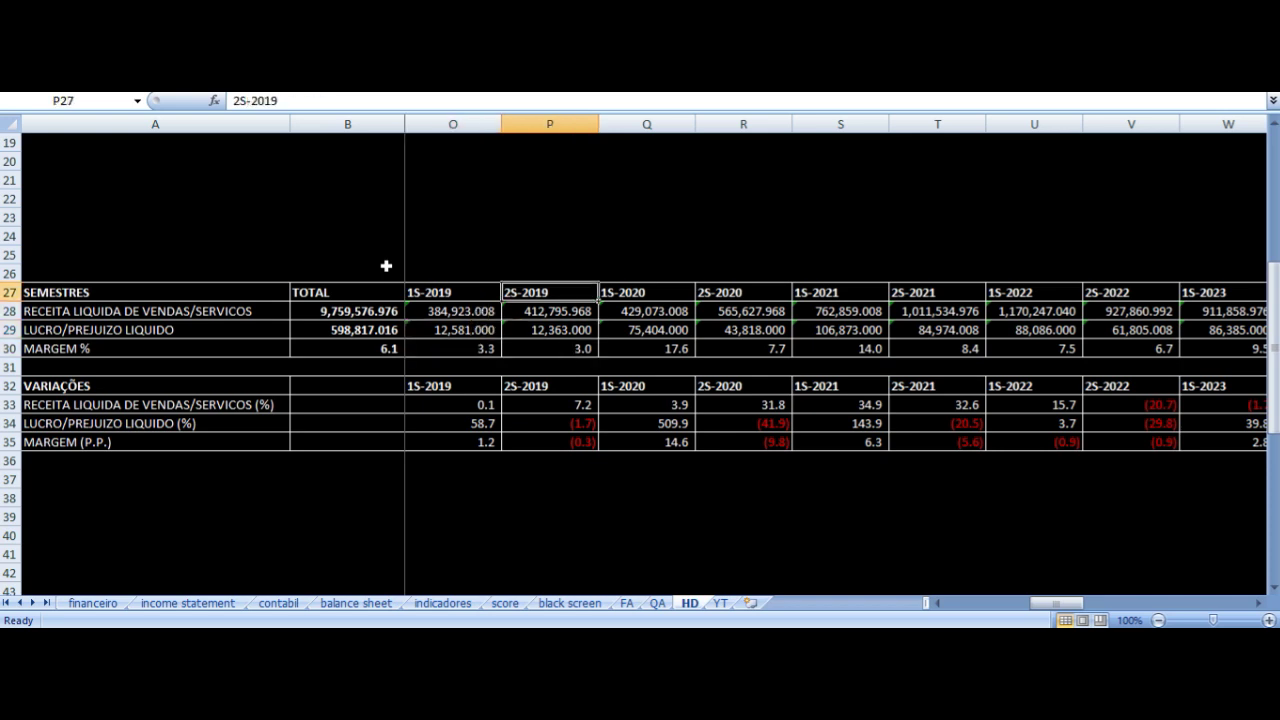
{"action": "key", "text": "Down"}
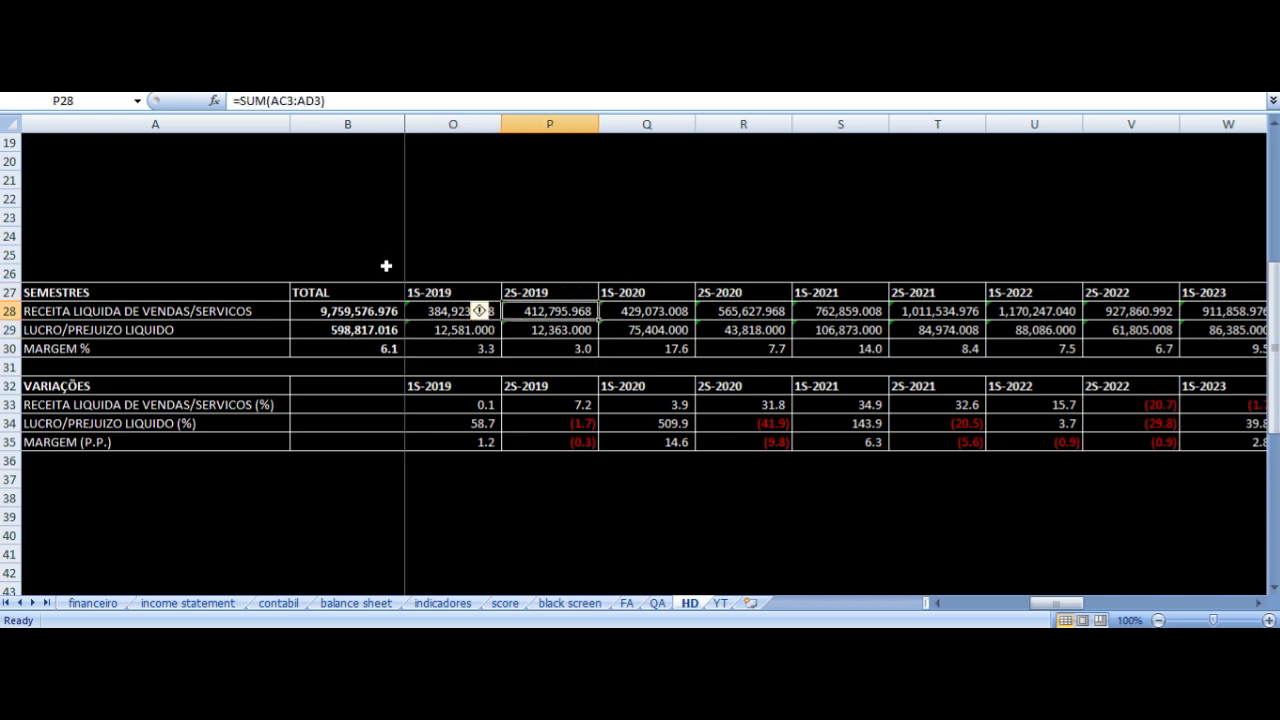
- Check the 1S-2020 net revenue and its percentage change in the VARIAÇÕES table
{"action": "key", "text": "Right"}
{"action": "key", "text": "Up"}
{"action": "key", "text": "Down"}
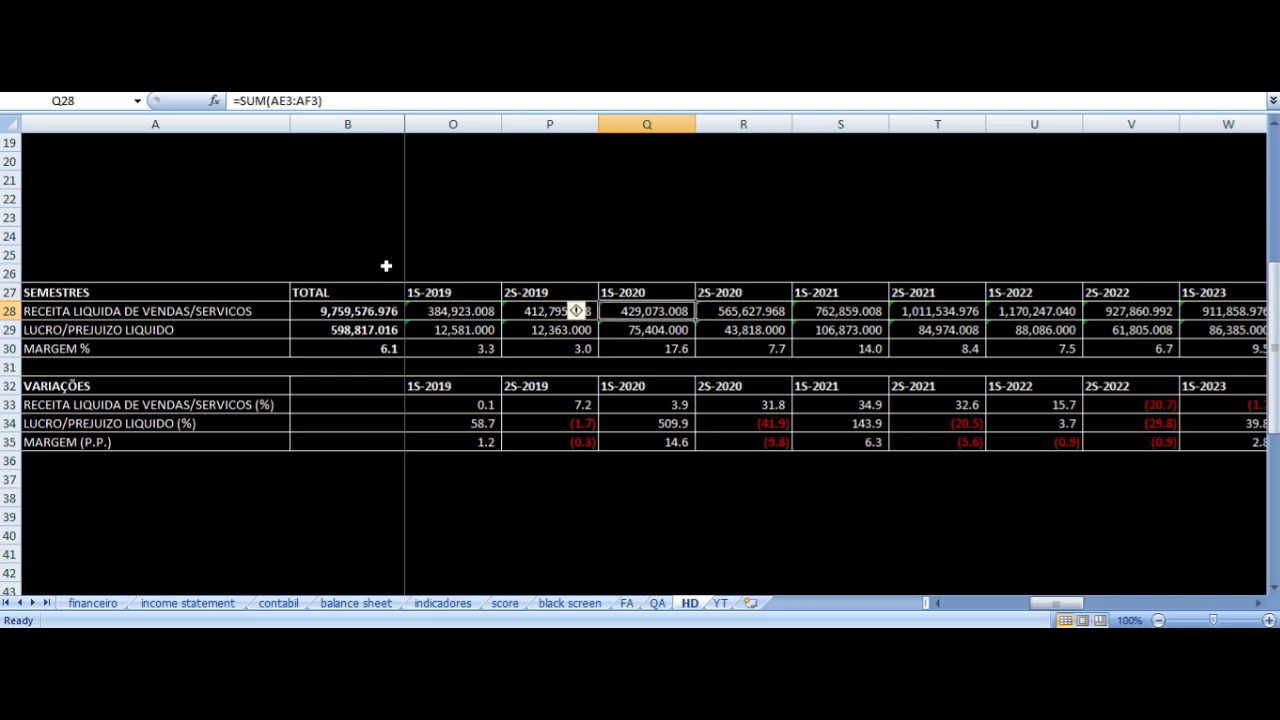
{"action": "key", "text": "Down"}
{"action": "key", "text": "Down"}
{"action": "key", "text": "Down"}
{"action": "key", "text": "Down"}
{"action": "key", "text": "Down"}
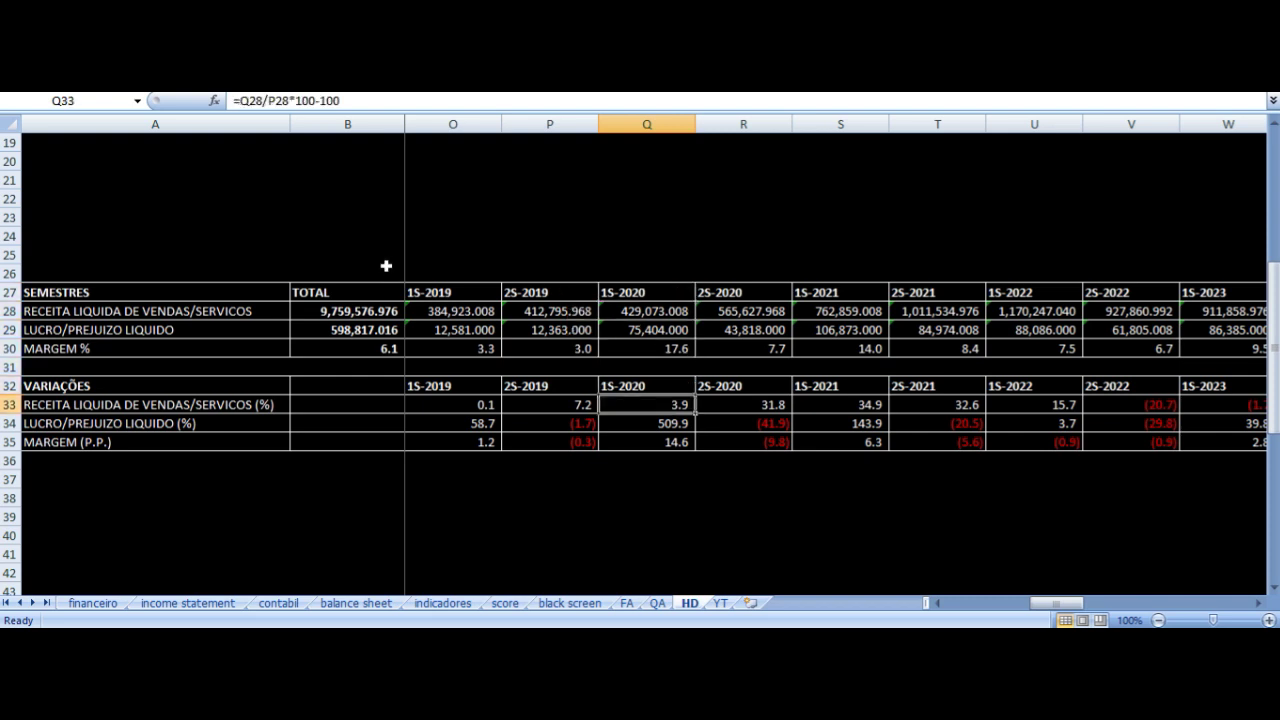
- Compare the net revenue percentage changes of 1S-2020 and 2S-2019 in the VARIAÇÕES table
{"action": "key", "text": "Right"}
{"action": "key", "text": "Left"}
{"action": "key", "text": "Up"}
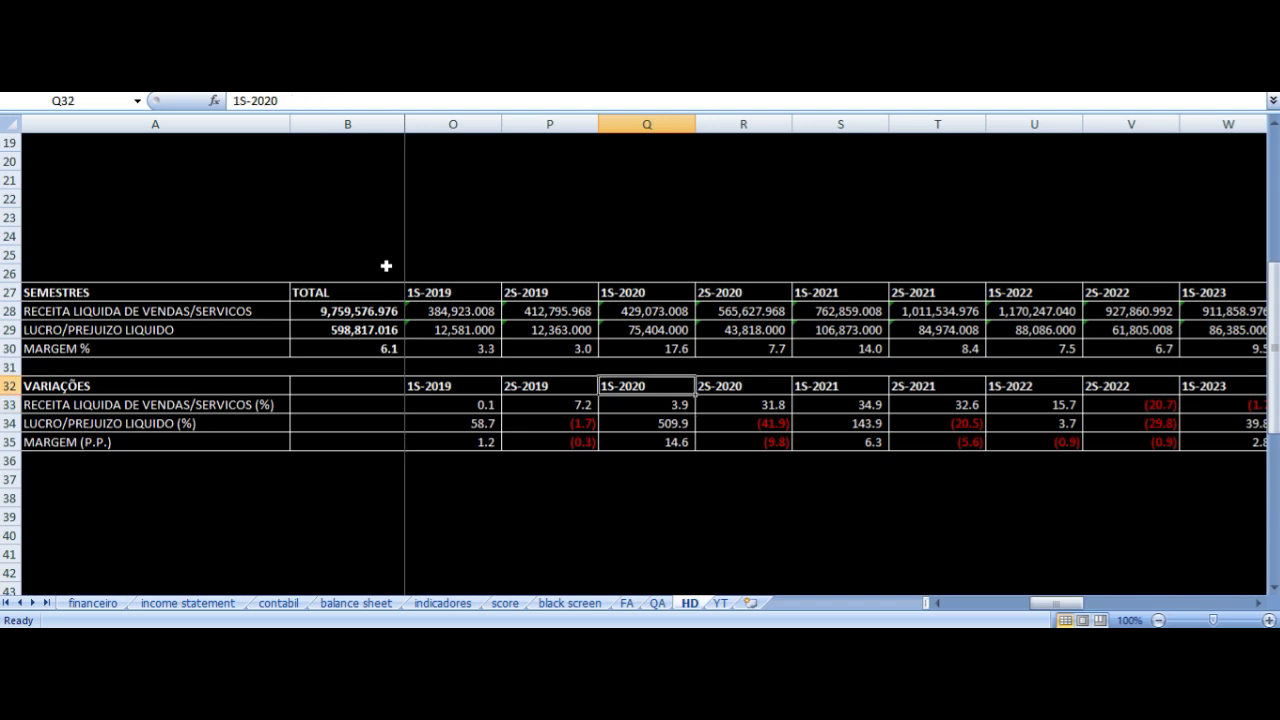
{"action": "key", "text": "Down"}
{"action": "key", "text": "Left"}
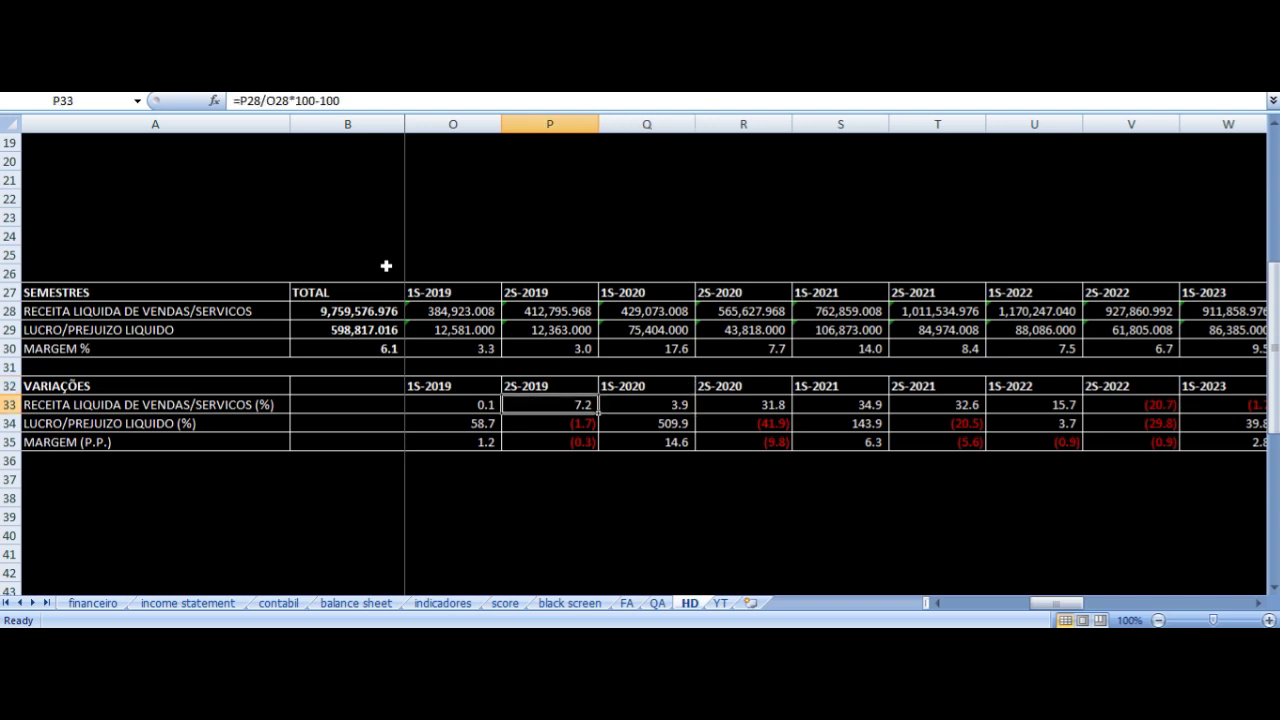
- Follow the net revenue percentage changes in the VARIAÇÕES table from 2S-2019 to 2S-2022
{"action": "key", "text": "Right"}
{"action": "key", "text": "Right"}
{"action": "key", "text": "Right"}
{"action": "key", "text": "Up"}
{"action": "key", "text": "Up"}
{"action": "key", "text": "Right"}
{"action": "key", "text": "Right"}
{"action": "key", "text": "Right"}
{"action": "key", "text": "Down"}
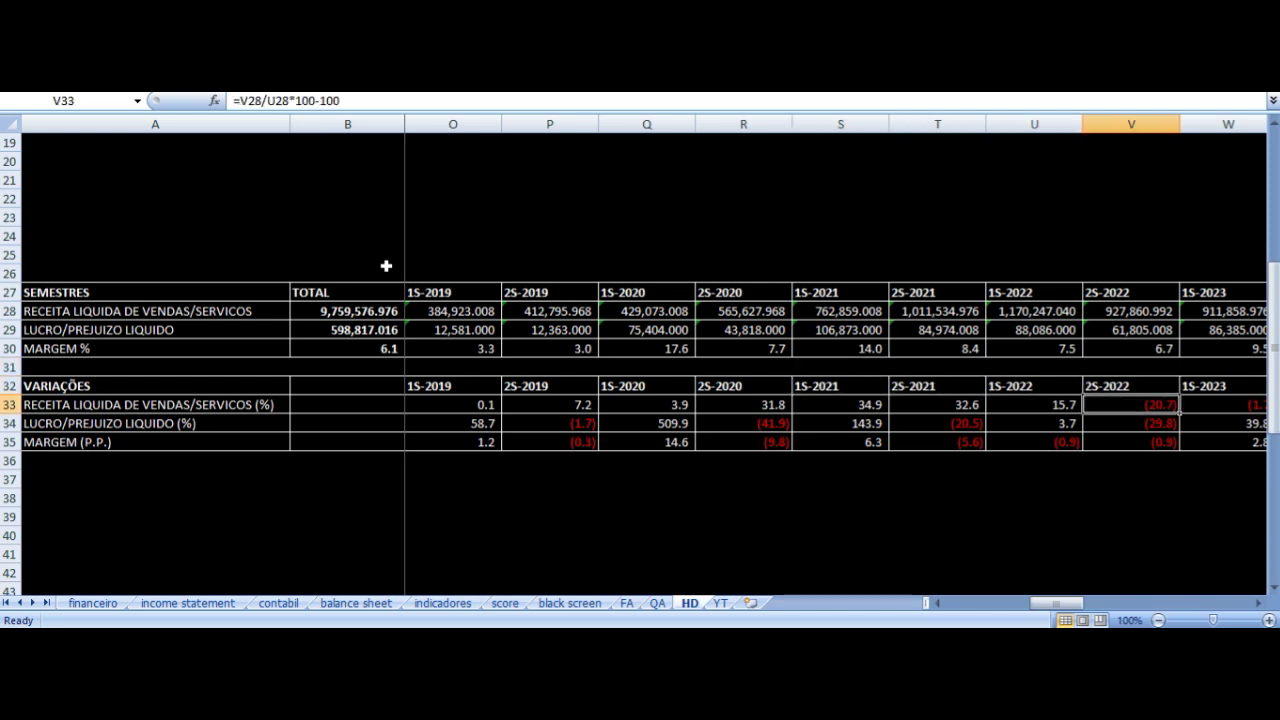
- Check the 2S-2022 net revenue in the SEMESTRES table
{"action": "key", "text": "Up"}
{"action": "key", "text": "Up"}
{"action": "key", "text": "Up"}
{"action": "key", "text": "Up"}
{"action": "key", "text": "Up"}
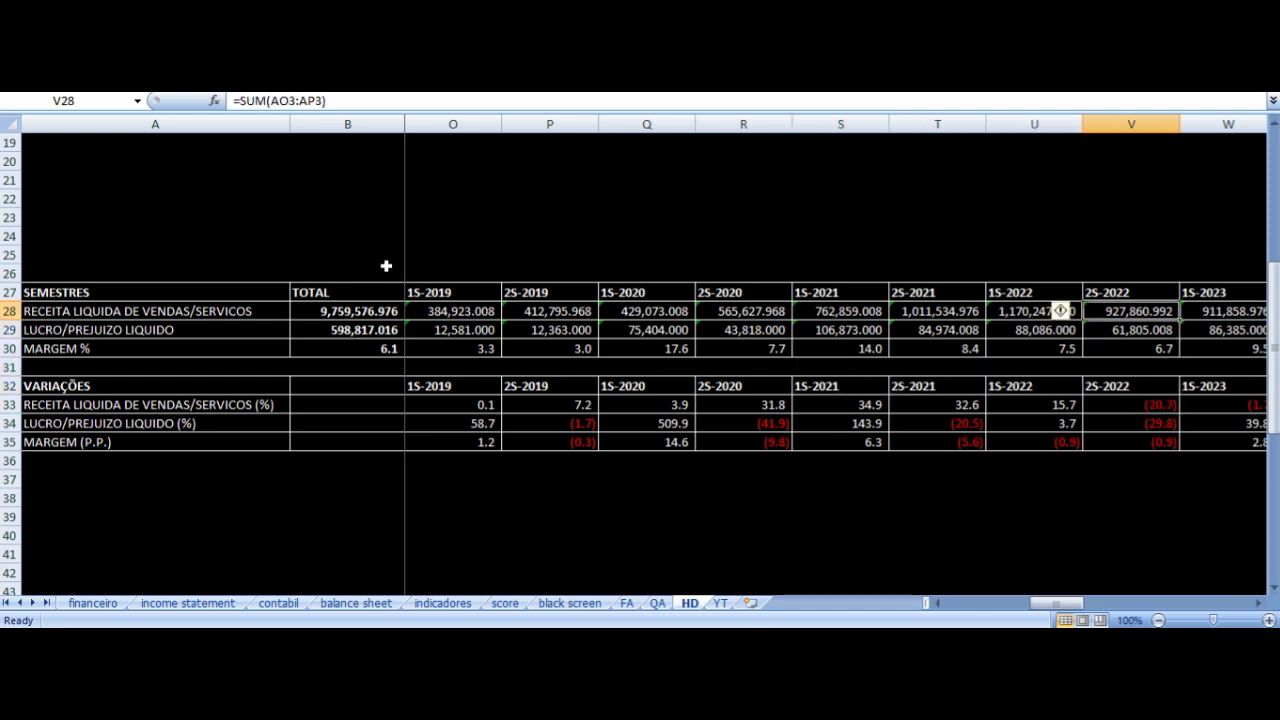
- Compare the net revenue of 1S-2021 and 2S-2021 in the SEMESTRES table
{"action": "key", "text": "Left"}
{"action": "key", "text": "Left"}
{"action": "key", "text": "Left"}
{"action": "key", "text": "Left"}
{"action": "key", "text": "Right"}
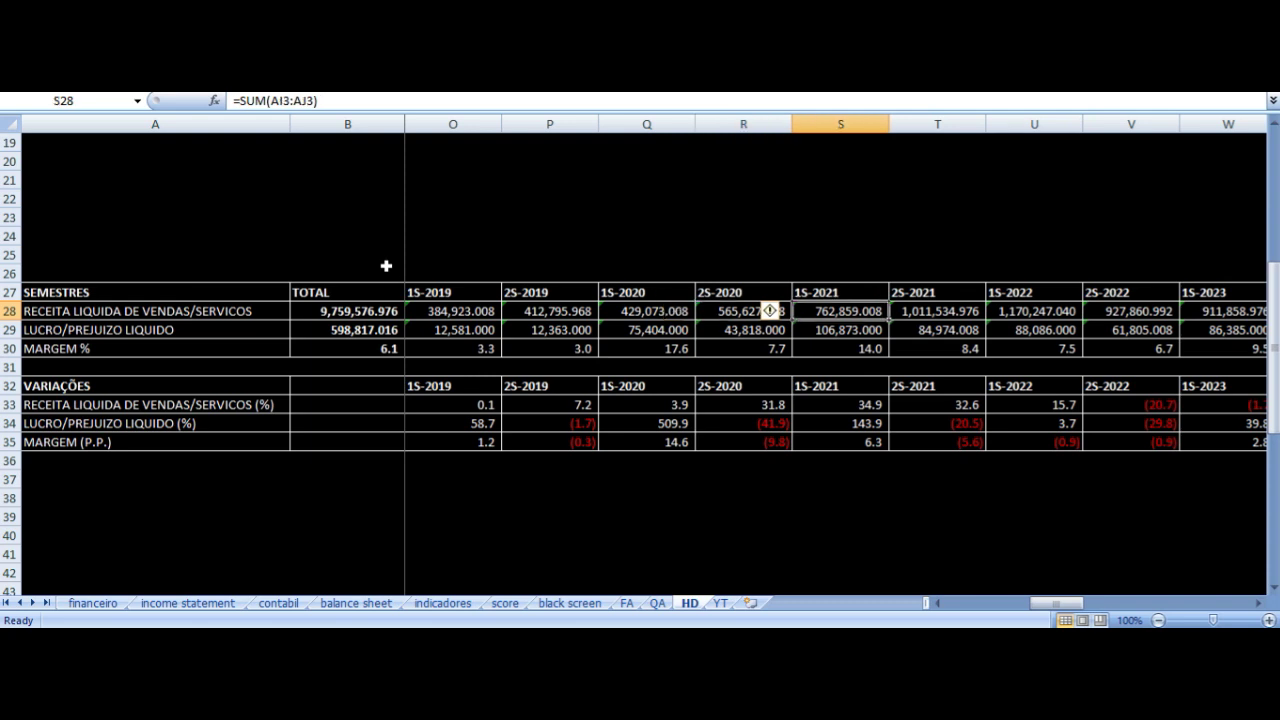
{"action": "key", "text": "Right"}
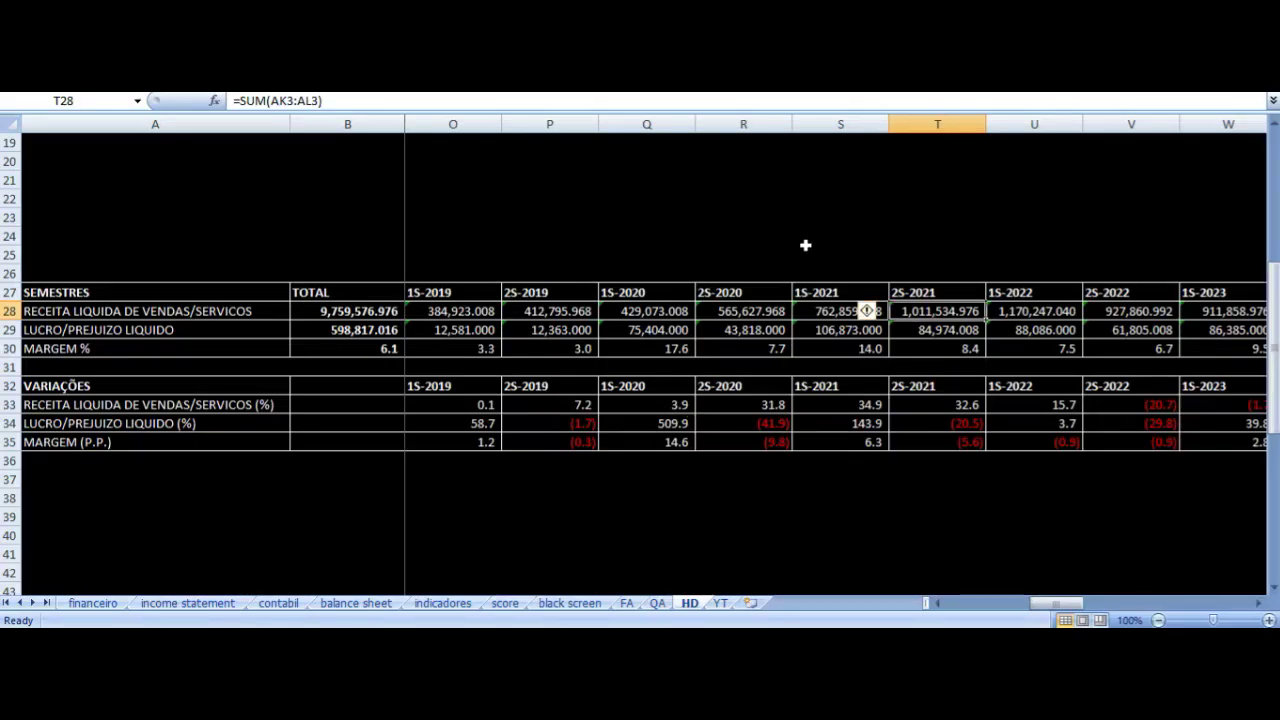
{"action": "key", "text": "Left"}
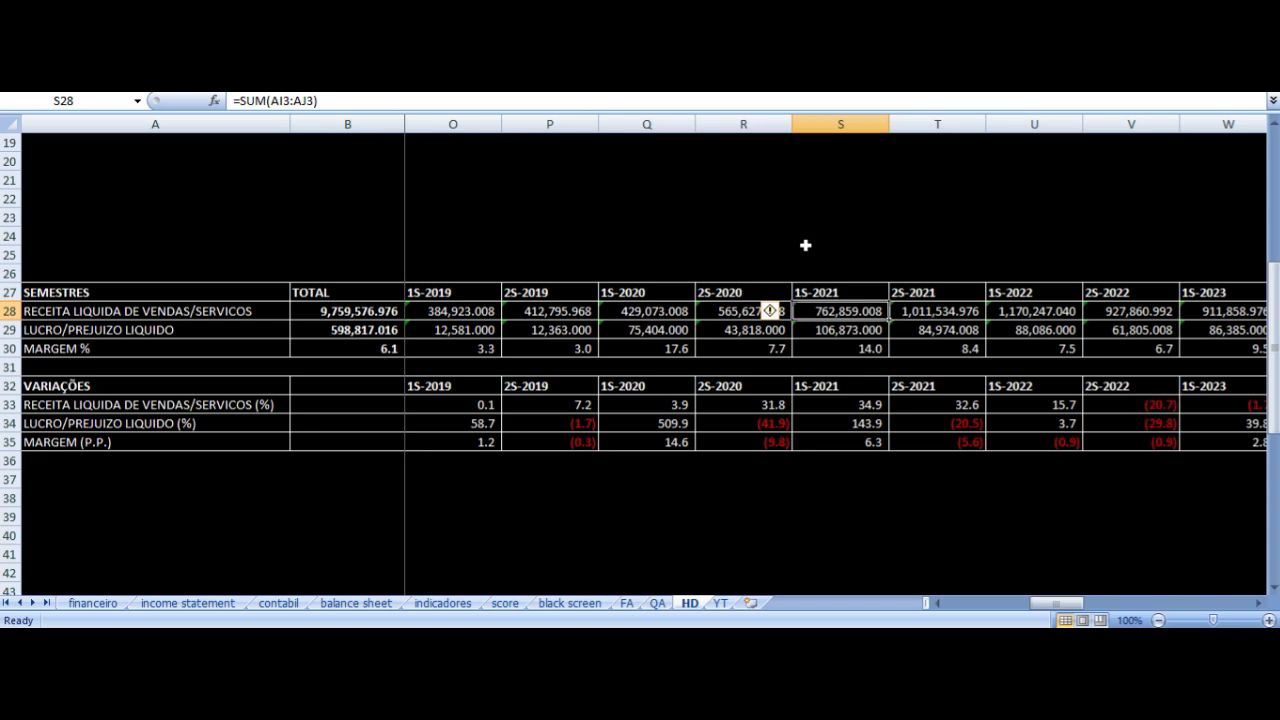
{"action": "key", "text": "Right"}
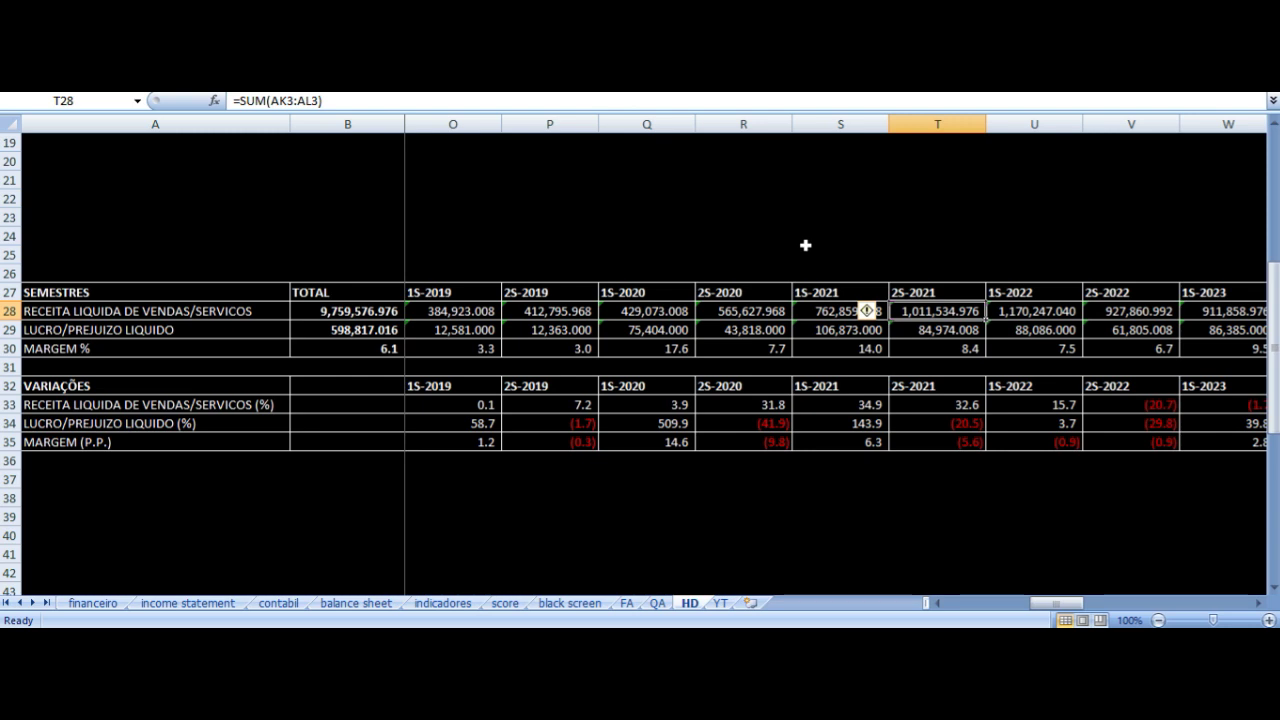
- Review the 1S-2022 net revenue, net profit and margin, along with the semester's net revenue percentage change
{"action": "key", "text": "Right"}
{"action": "key", "text": "Down"}
{"action": "key", "text": "Down"}
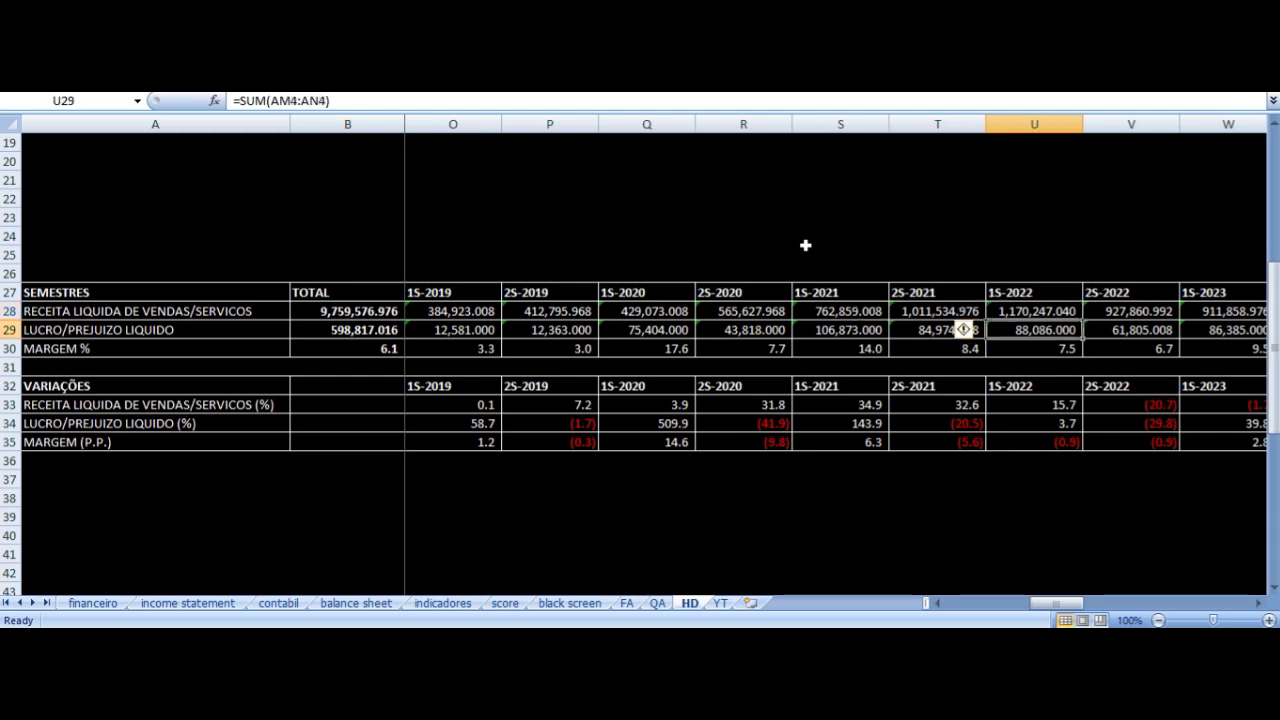
{"action": "key", "text": "Down"}
{"action": "key", "text": "Down"}
{"action": "key", "text": "Down"}
{"action": "key", "text": "Down"}
{"action": "key", "text": "Down"}
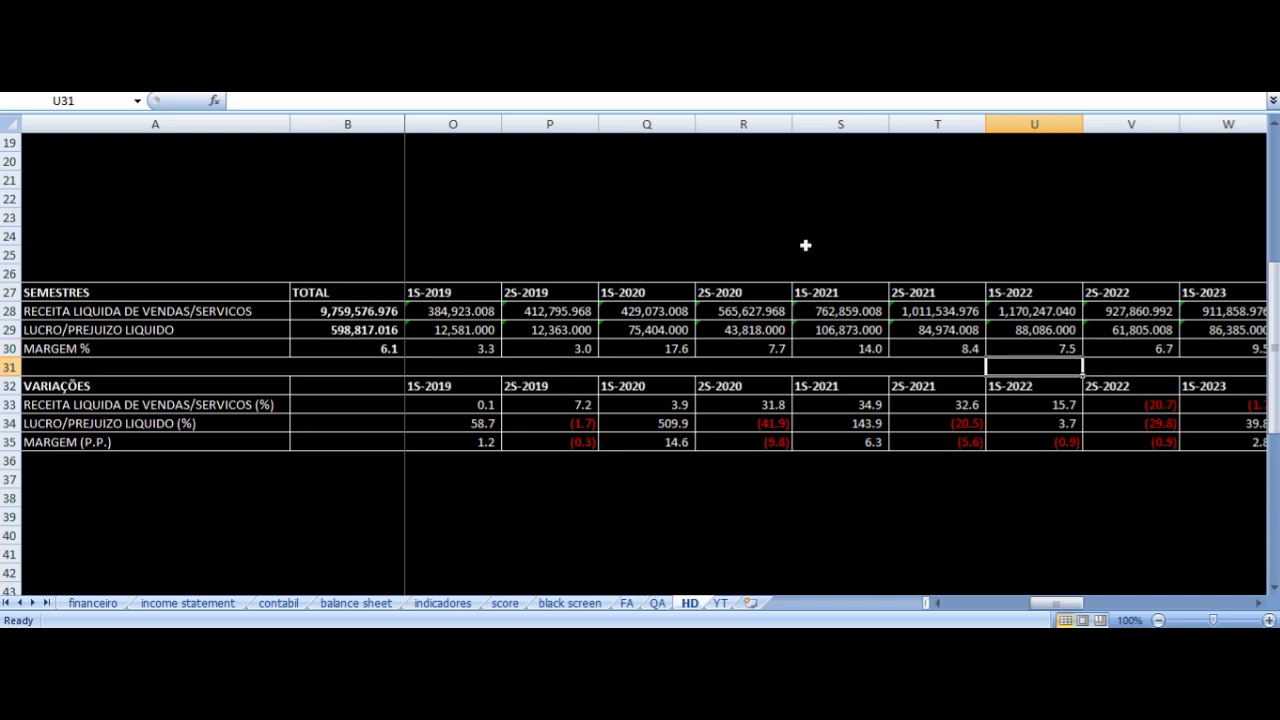
- Compare the net margins of 2S-2021 and 1S-2022 in the SEMESTRES table
{"action": "key", "text": "Up"}
{"action": "key", "text": "Up"}
{"action": "key", "text": "Up"}
{"action": "key", "text": "Up"}
{"action": "key", "text": "Up"}
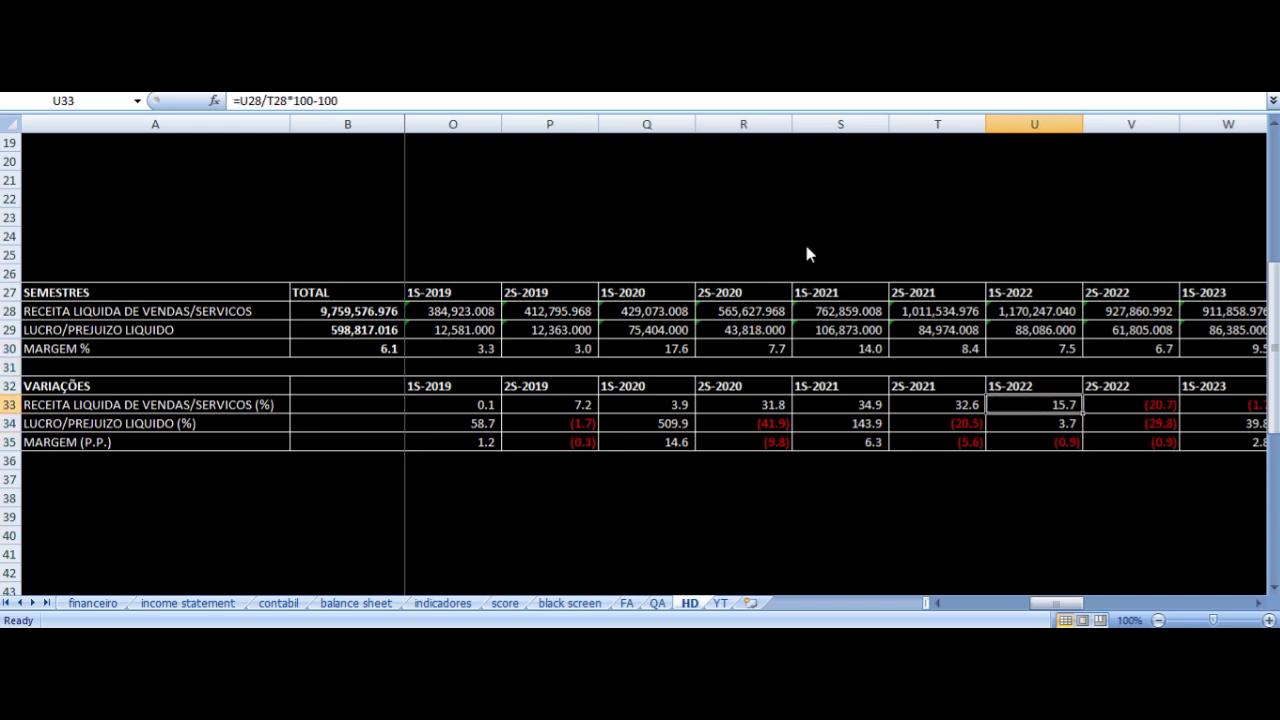
{"action": "key", "text": "Left"}
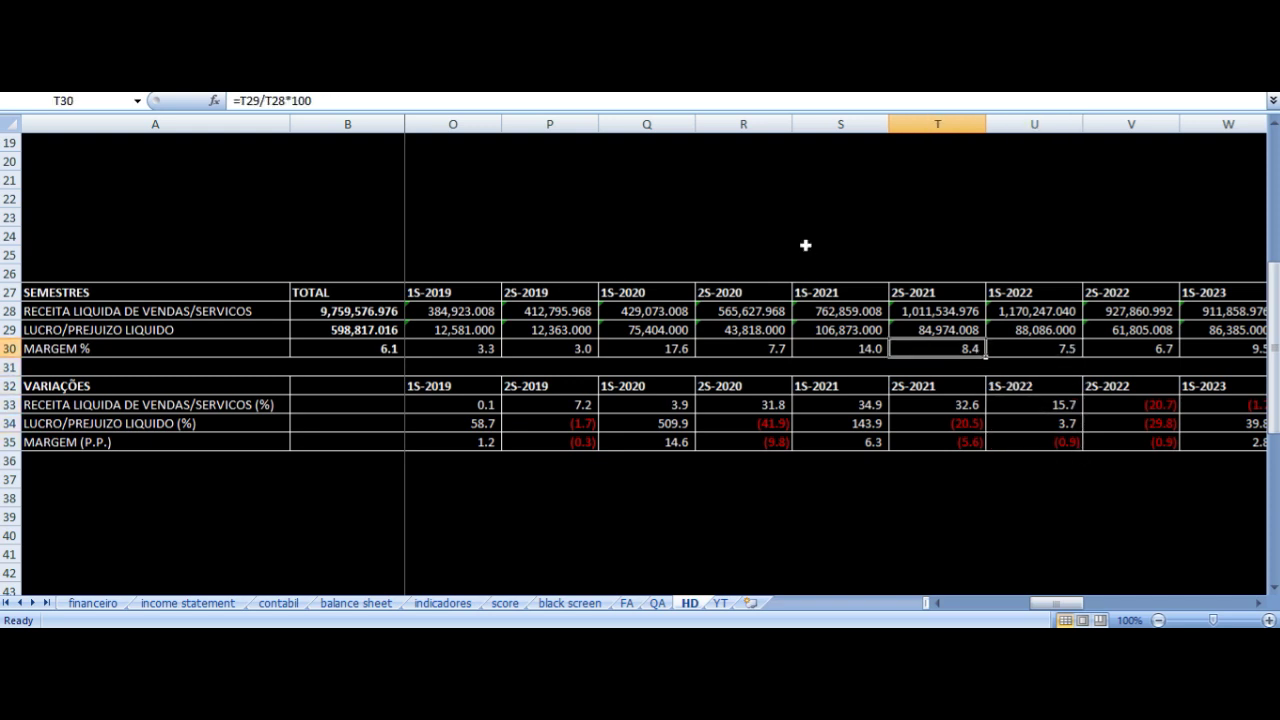
{"action": "key", "text": "Right"}
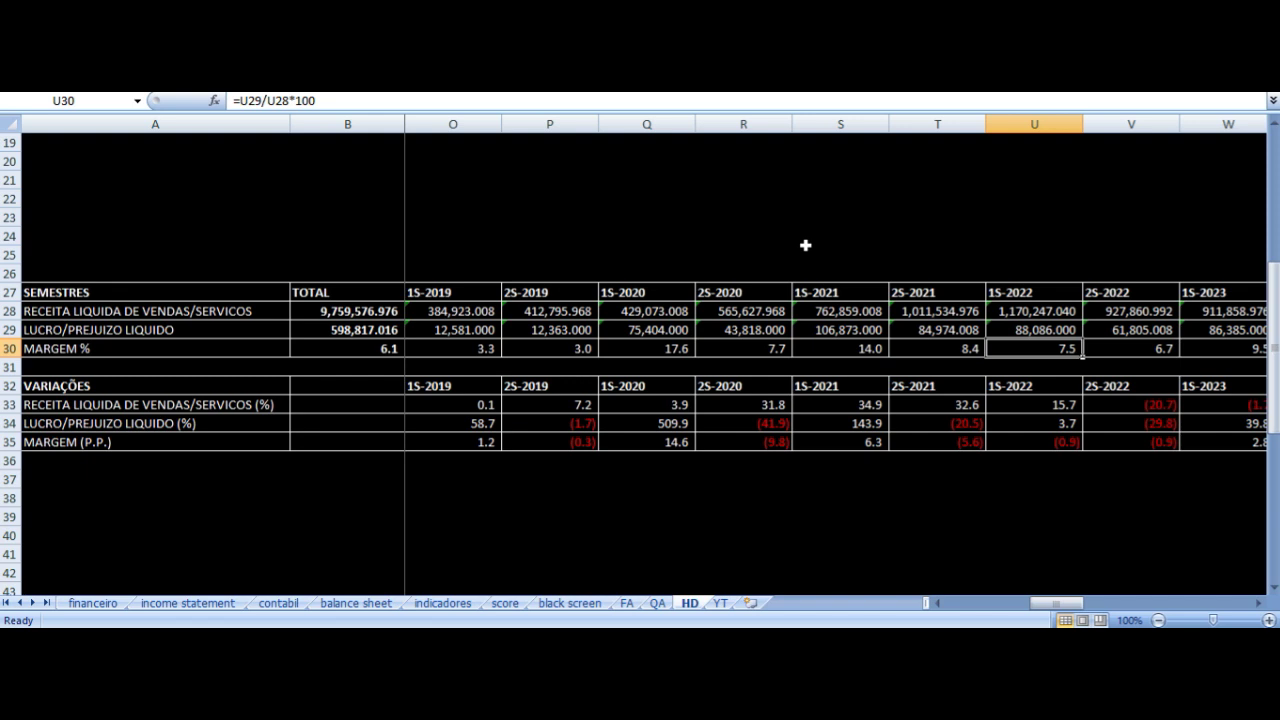
- Review the 2S-2022 net revenue, net profit and margin
{"action": "key", "text": "Right"}
{"action": "key", "text": "Up"}
{"action": "key", "text": "Up"}
{"action": "key", "text": "Up"}
{"action": "key", "text": "Down"}
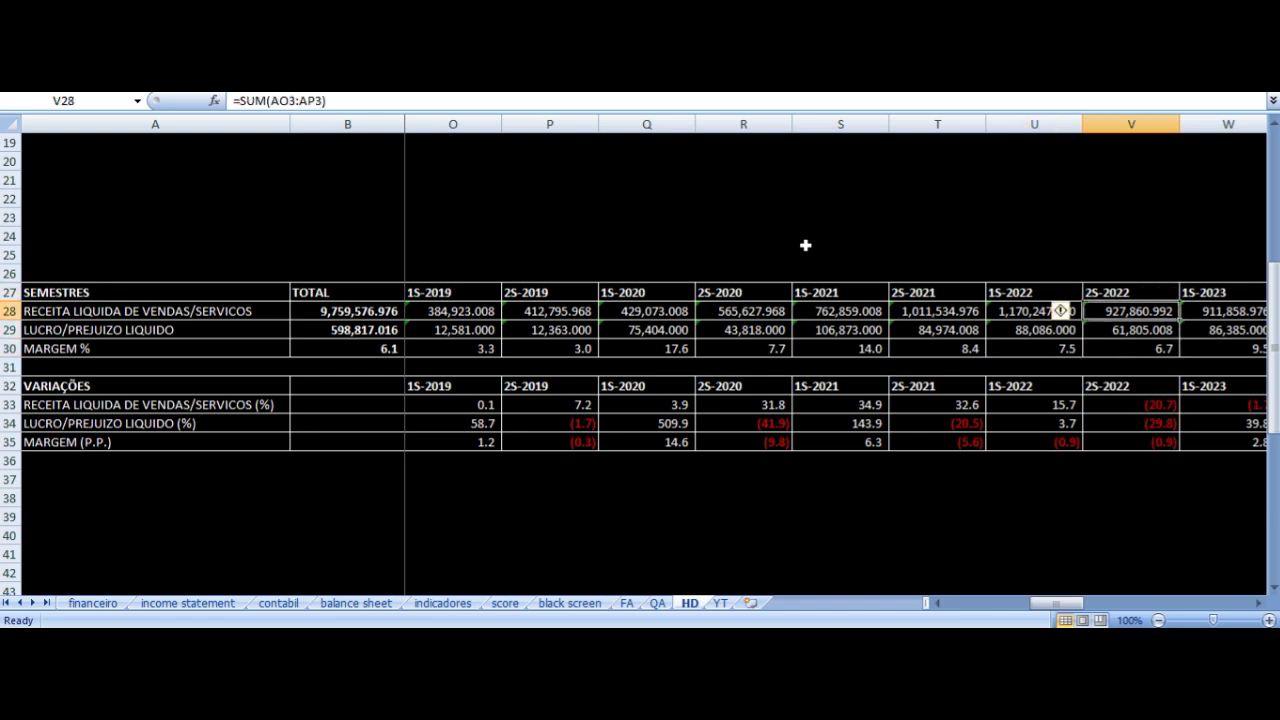
{"action": "key", "text": "Down"}
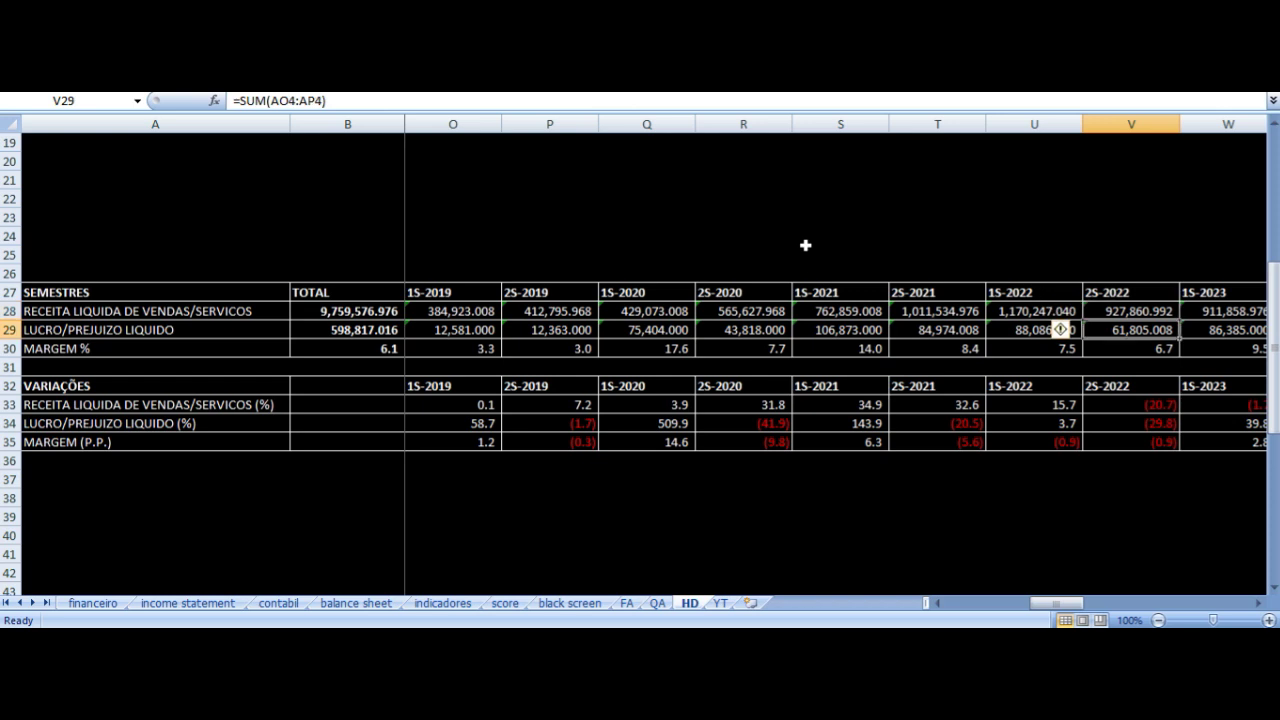
{"action": "key", "text": "Down"}
- Review the 1S-2023 net revenue, net profit and margin
{"action": "key", "text": "Right"}
{"action": "key", "text": "Up"}
{"action": "key", "text": "Up"}
{"action": "key", "text": "Up"}
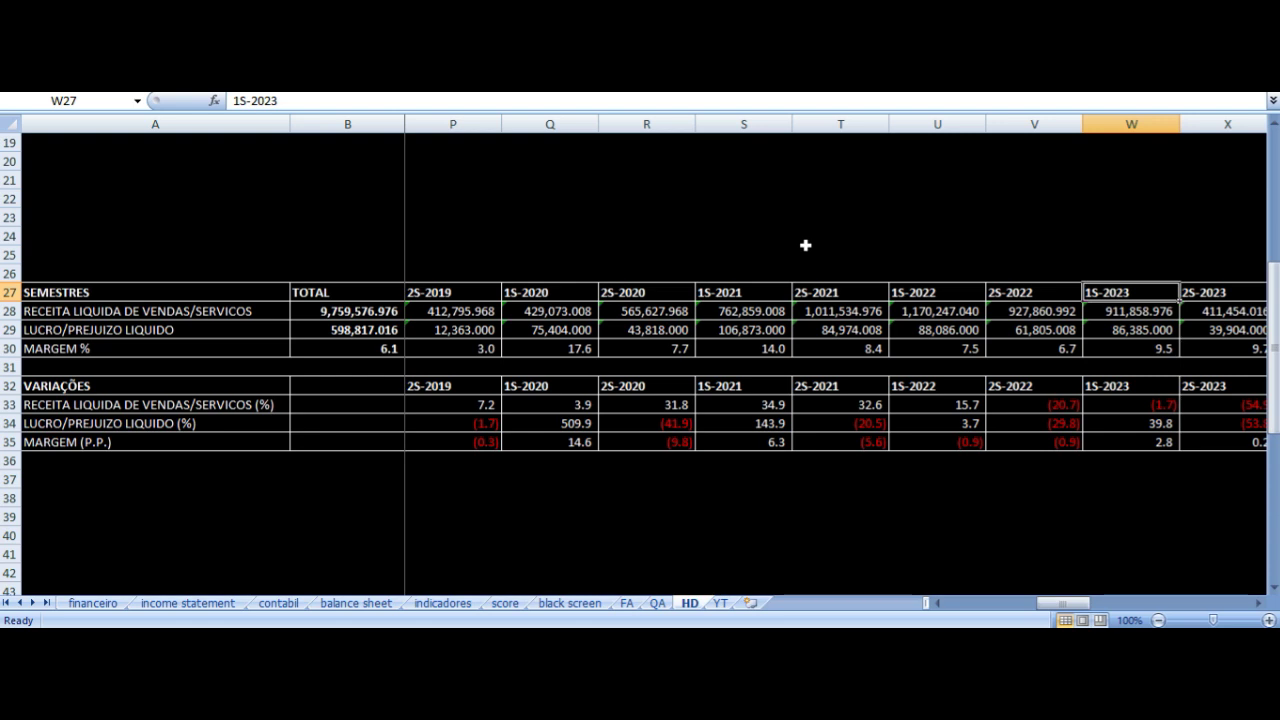
{"action": "key", "text": "Down"}
{"action": "key", "text": "Down"}
{"action": "key", "text": "Down"}
{"action": "key", "text": "Up"}
{"action": "key", "text": "Up"}
{"action": "key", "text": "Up"}
{"action": "key", "text": "Down"}
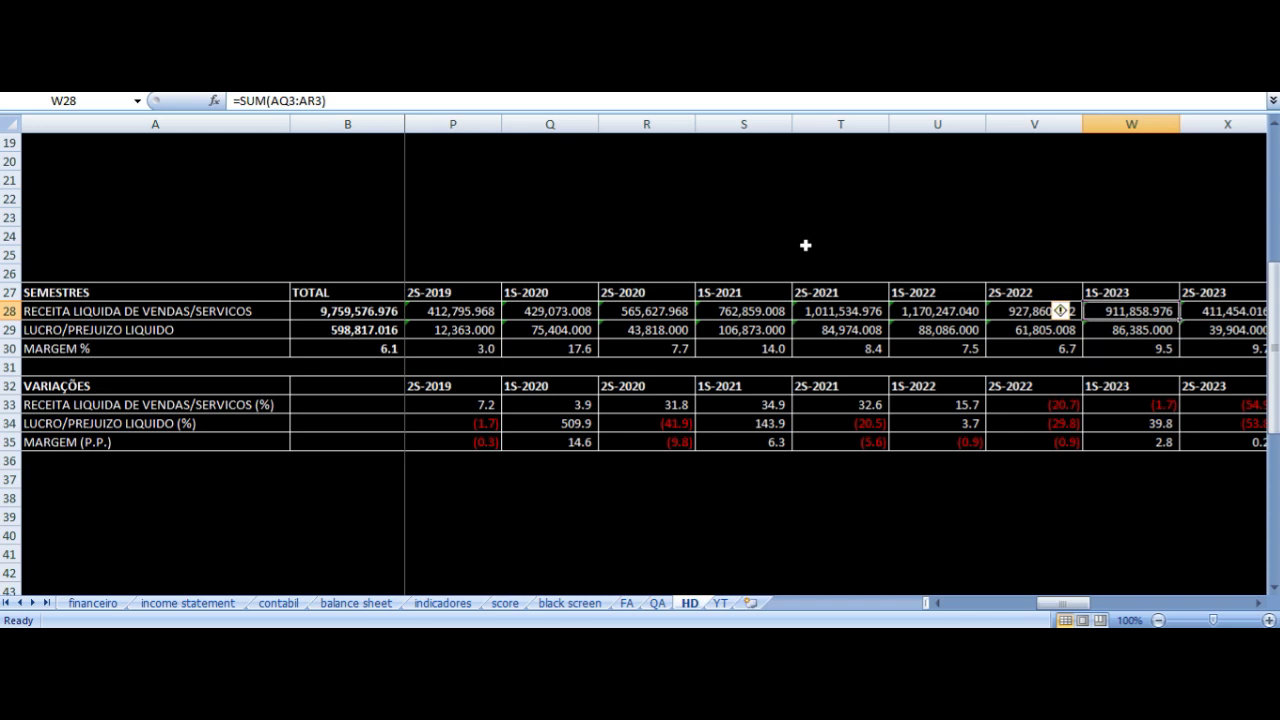
{"action": "key", "text": "Down"}
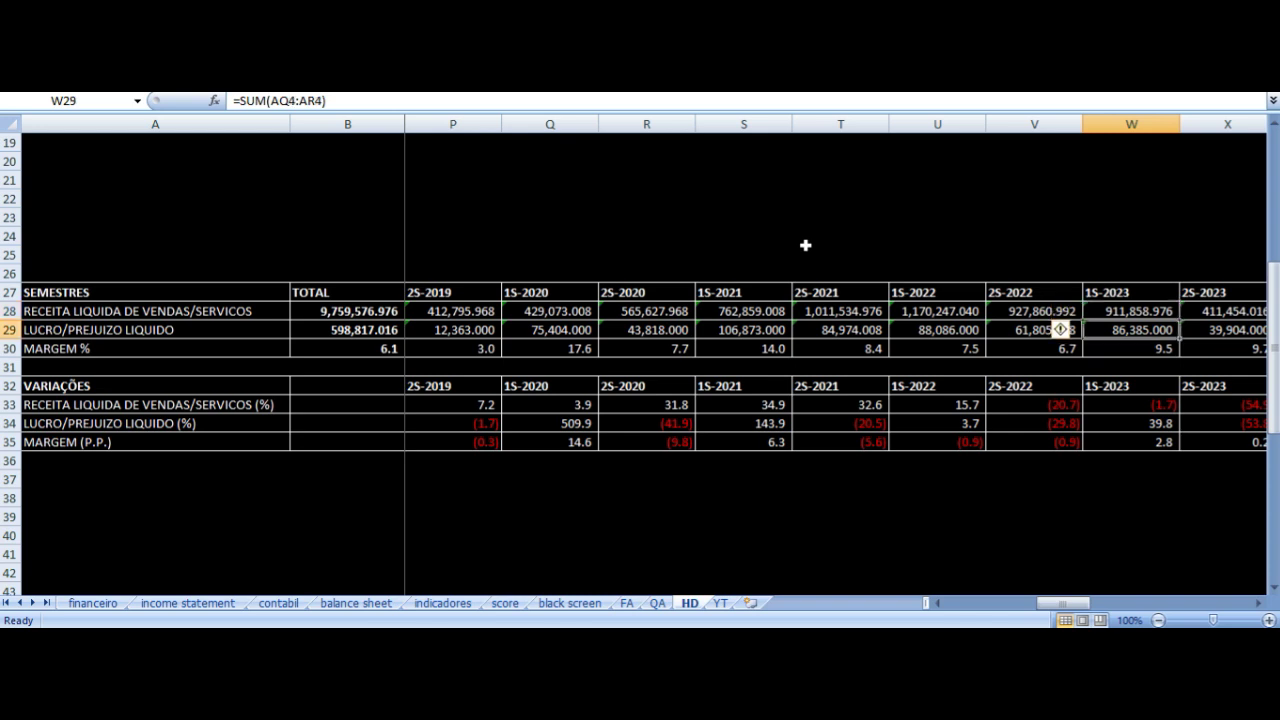
{"action": "key", "text": "Up"}
{"action": "key", "text": "Down"}
{"action": "key", "text": "Down"}
{"action": "key", "text": "Up"}
{"action": "key", "text": "Up"}
- Review the 2S-2023 net revenue, net profit and margin
{"action": "key", "text": "Right"}
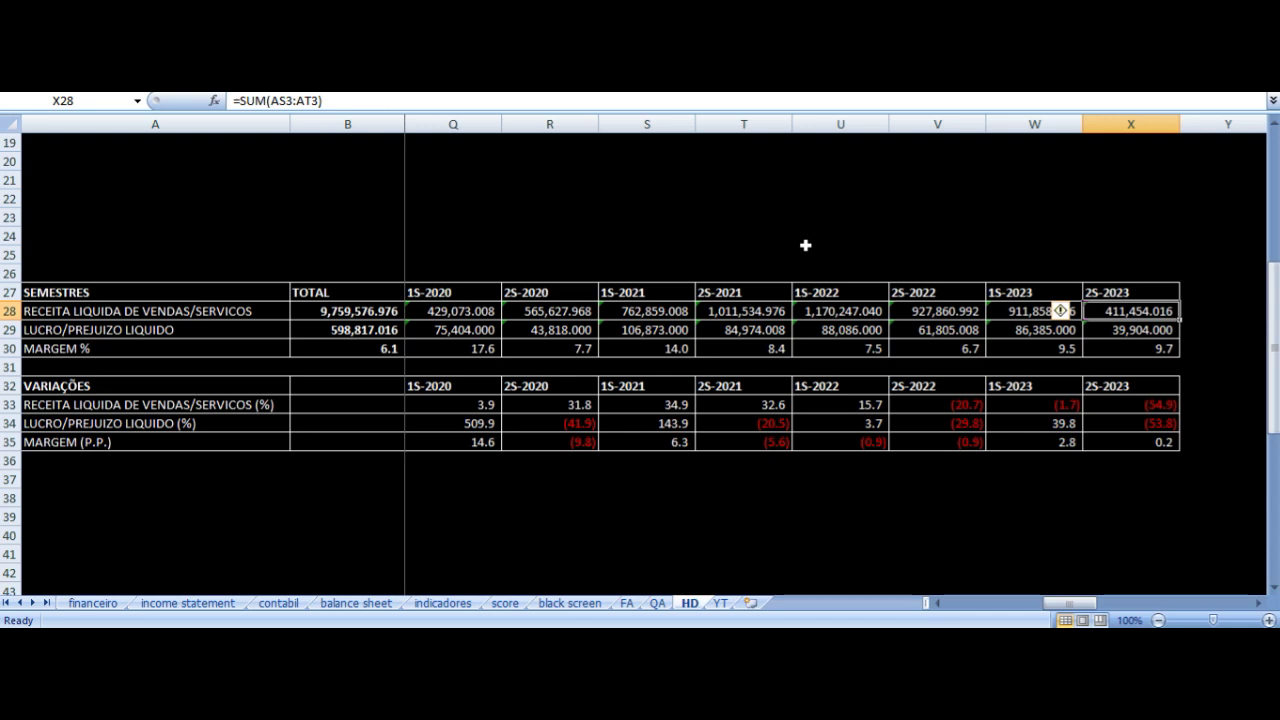
{"action": "key", "text": "Down"}
{"action": "key", "text": "Down"}
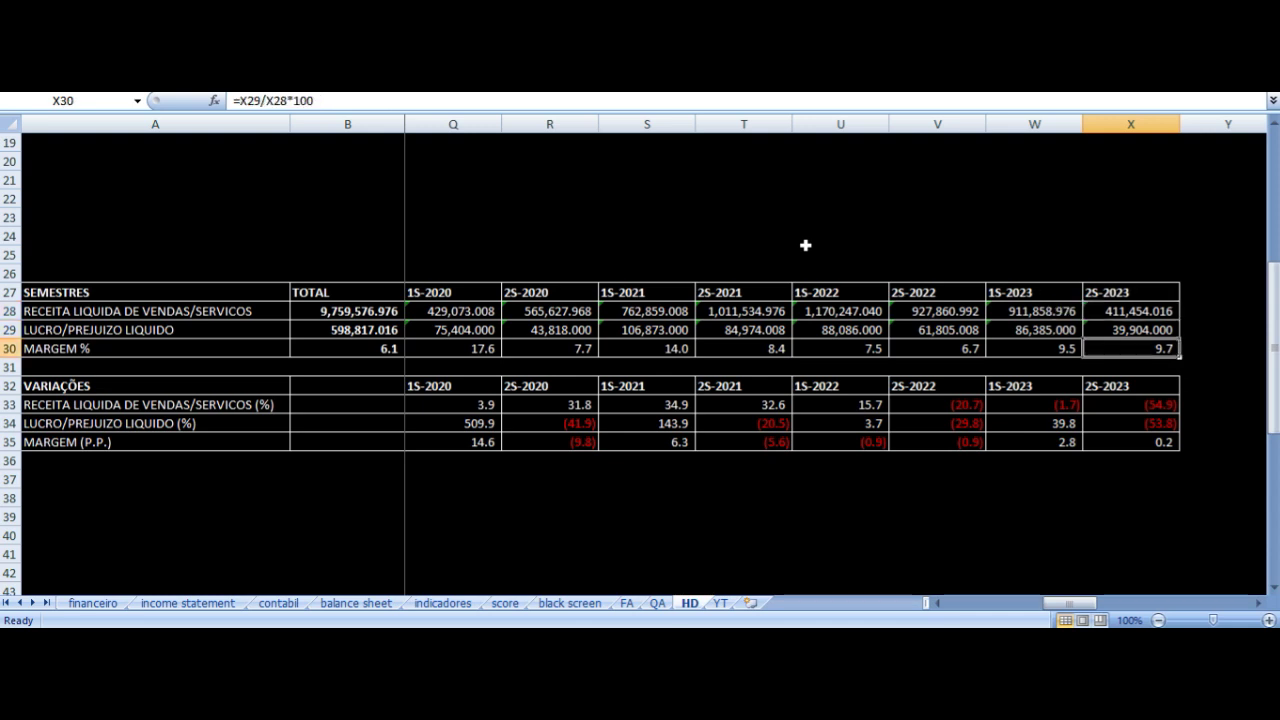
- Trace the net revenue row of the SEMESTRES table back from 1S-2023 to 1S-2019
{"action": "key", "text": "Left"}
{"action": "key", "text": "Up"}
{"action": "key", "text": "Up"}
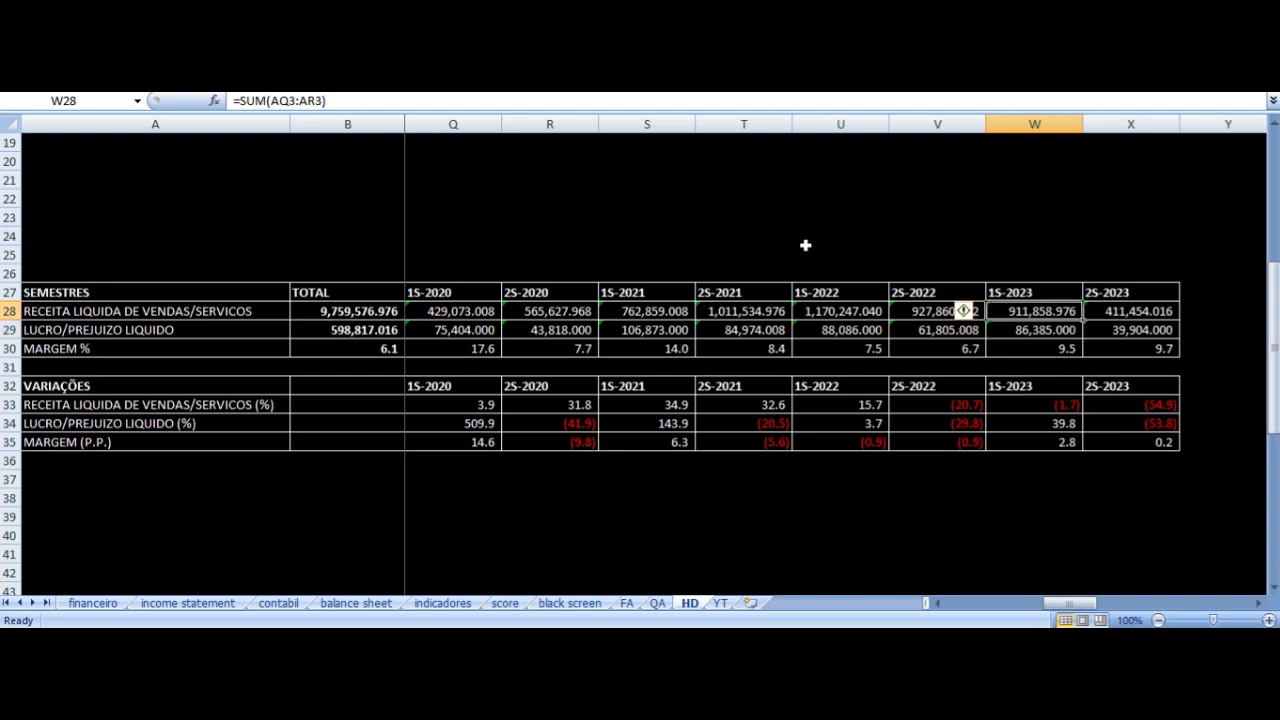
{"action": "key", "text": "Left"}
{"action": "key", "text": "Left"}
{"action": "key", "text": "Left"}
{"action": "key", "text": "Left"}
{"action": "key", "text": "Left"}
{"action": "key", "text": "Left"}
{"action": "key", "text": "Left"}
{"action": "key", "text": "Left"}
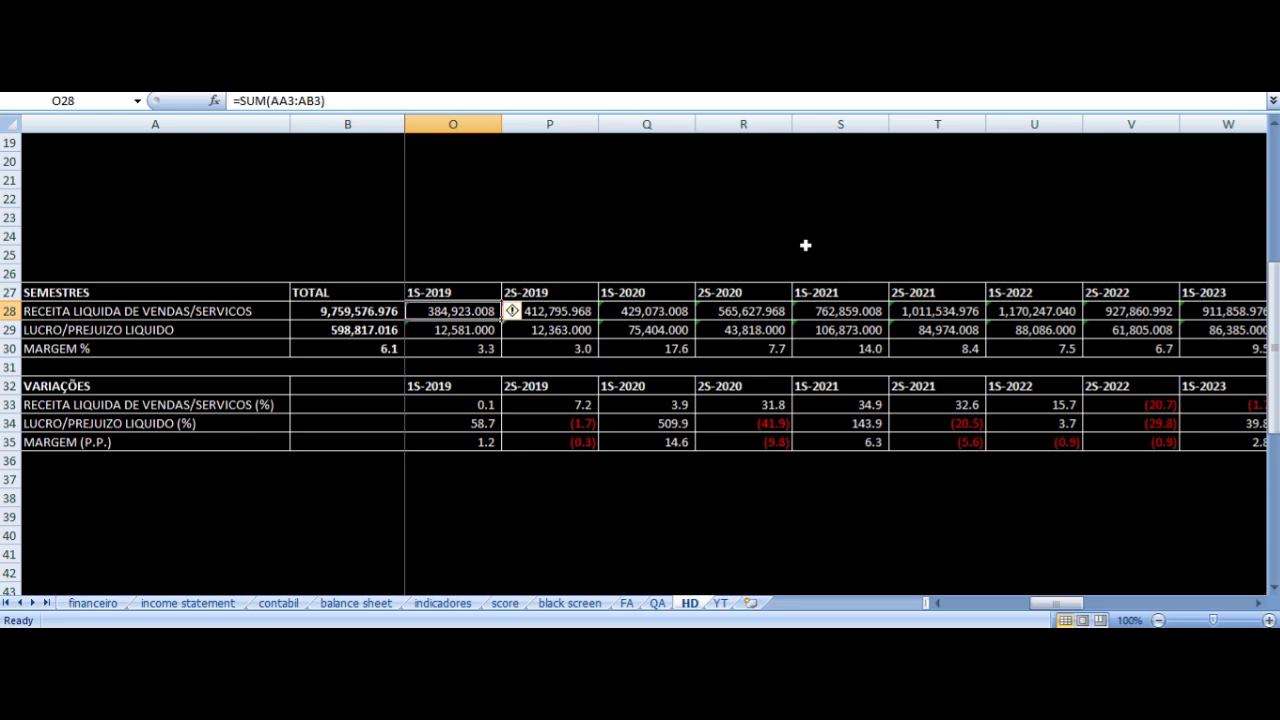
- Follow the net revenue forward from 1S-2019 to 1S-2021
{"action": "key", "text": "Right"}
{"action": "key", "text": "Right"}
{"action": "key", "text": "Right"}
{"action": "key", "text": "Right"}
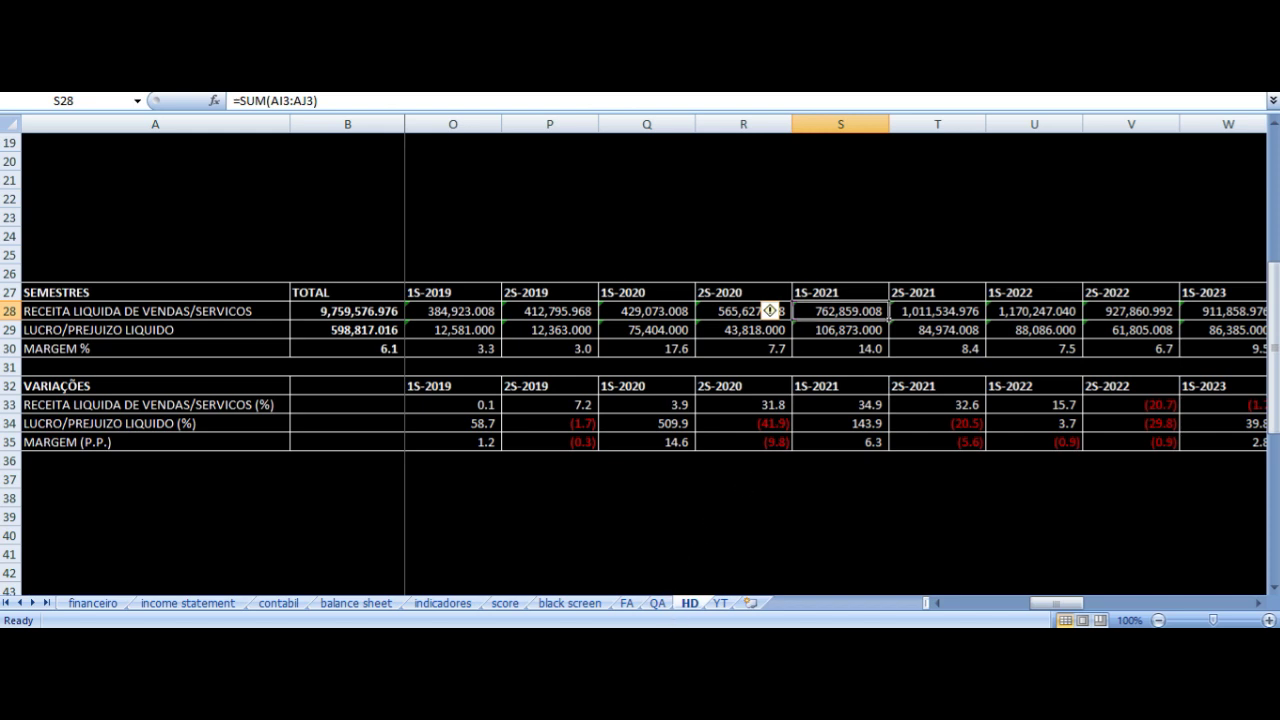
- Examine the weekly DEXP3.SA price chart in Yahoo Finance, and return to the Excel semester tables
{"action": "mouse_move", "coordinate": [680, 645]}
{"action": "left_click", "coordinate": [680, 555]}
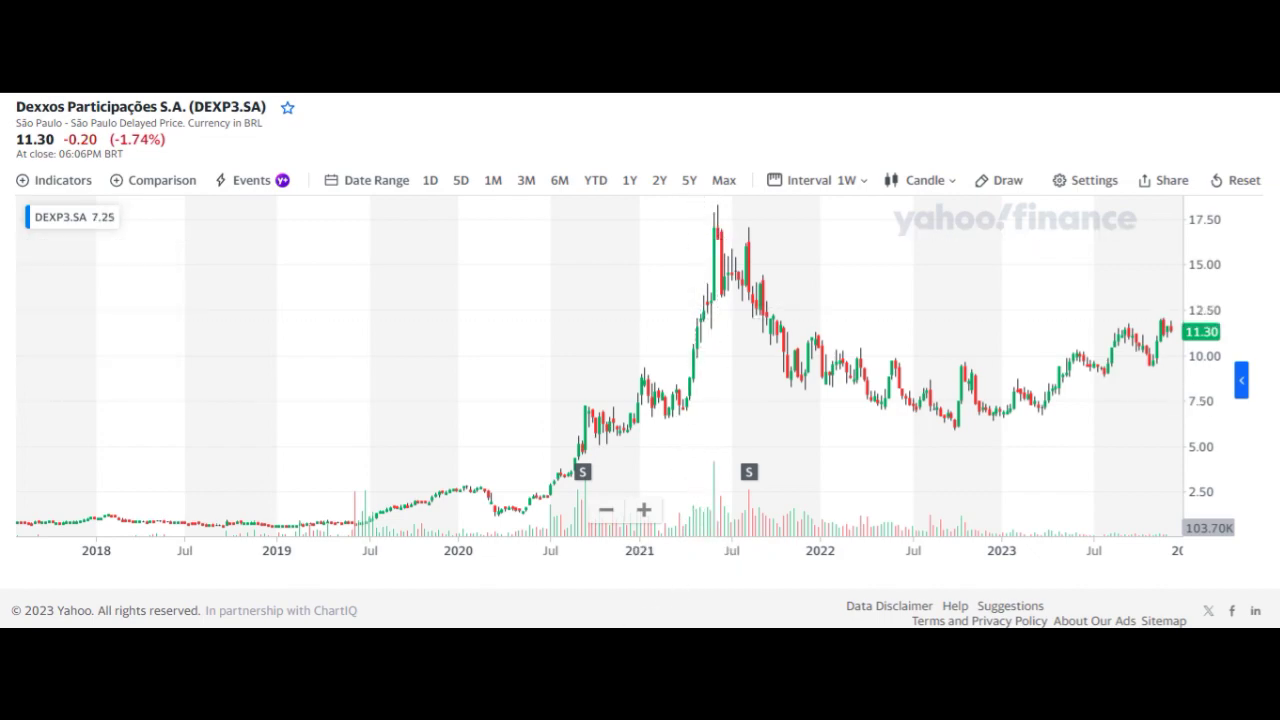
{"action": "key", "text": "alt+Tab"}
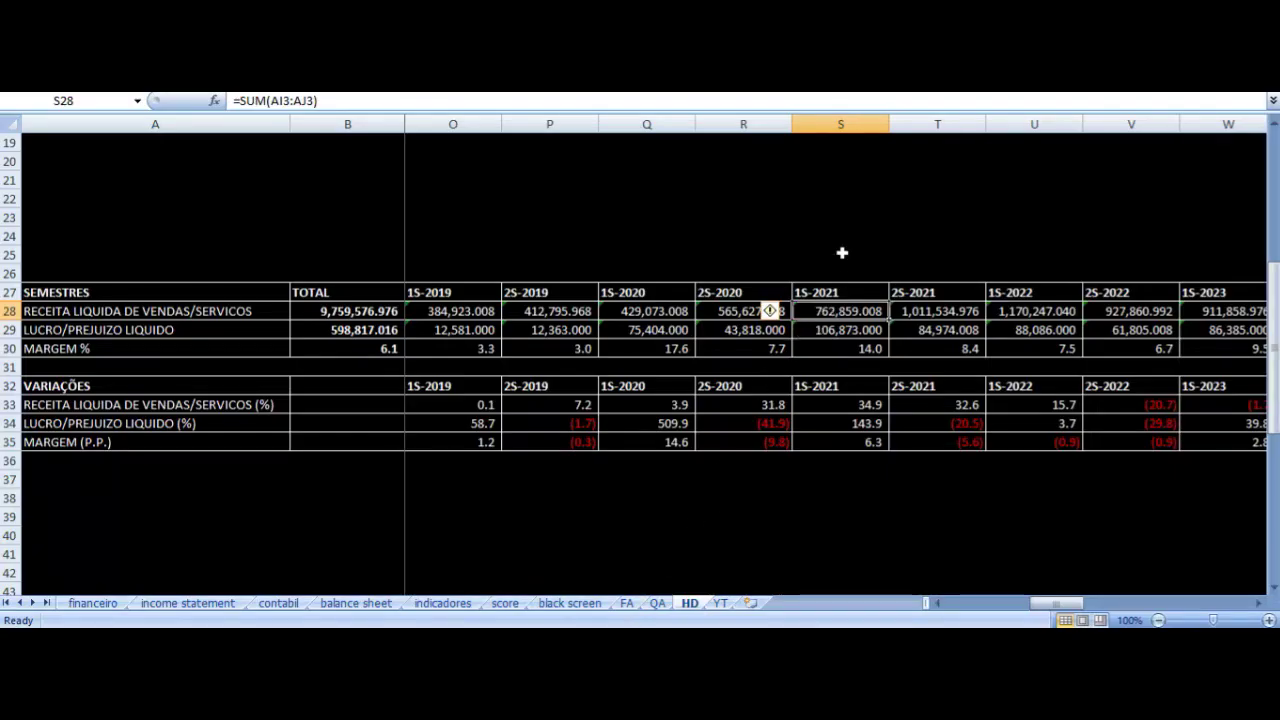
- Follow the net revenue from 2S-2021 through 2S-2023 in the SEMESTRES table
{"action": "key", "text": "Right"}
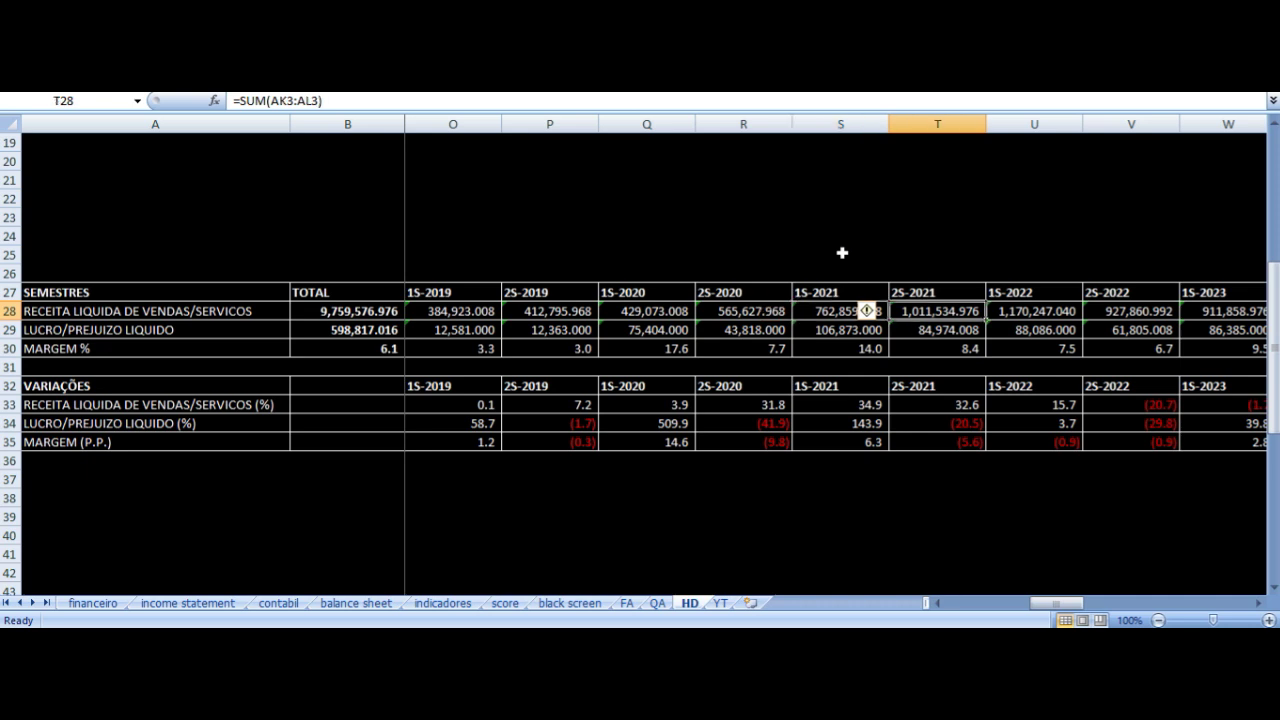
{"action": "key", "text": "Up"}
{"action": "key", "text": "Down"}
{"action": "key", "text": "Right"}
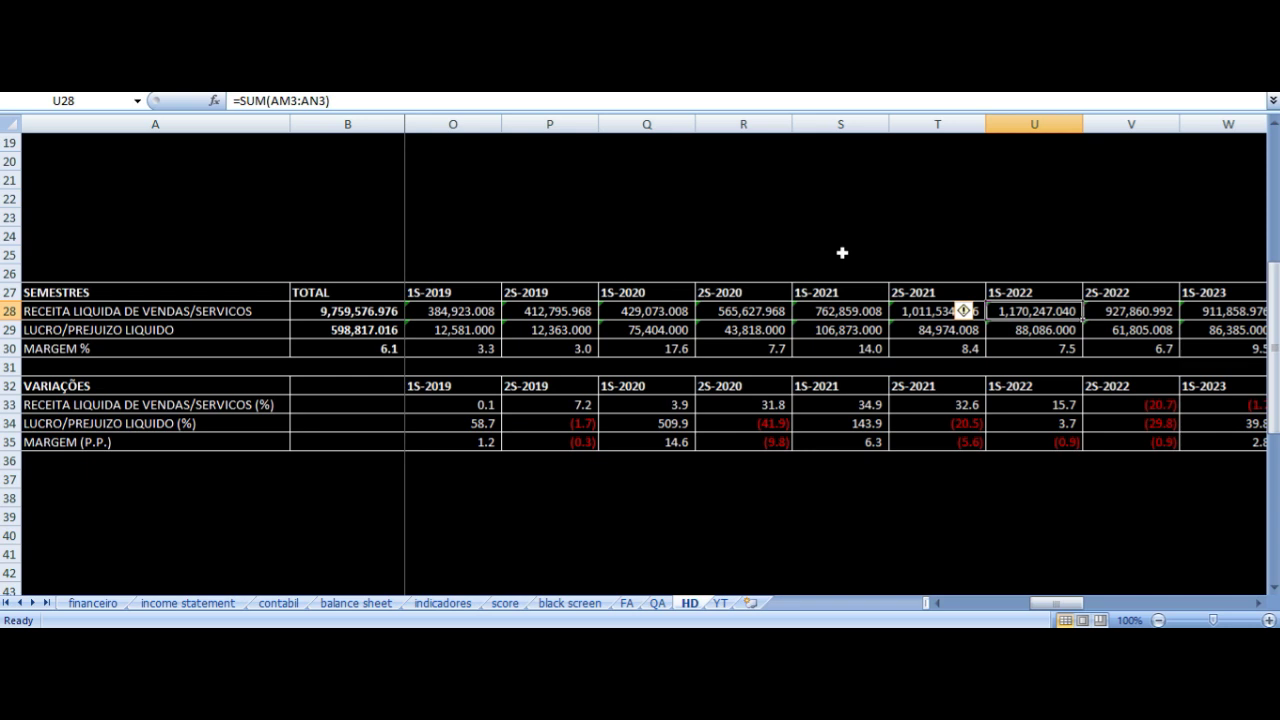
{"action": "key", "text": "Right"}
{"action": "key", "text": "Right"}
{"action": "key", "text": "Right"}
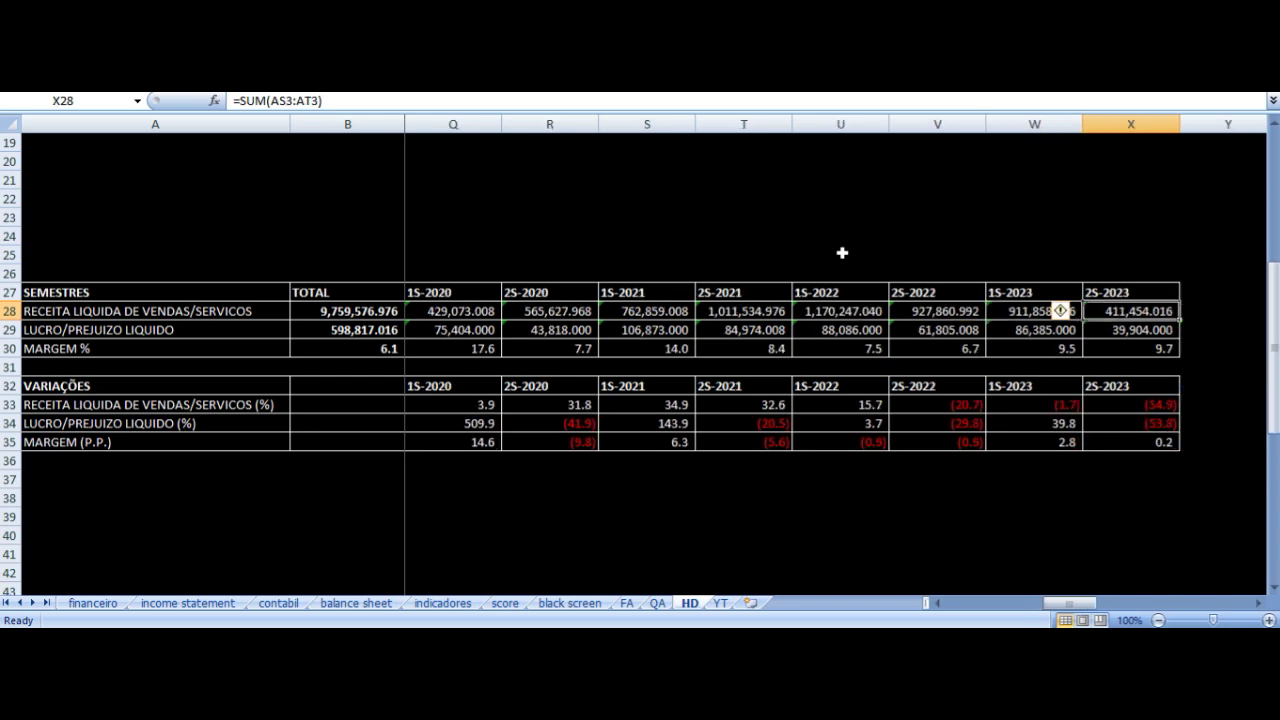
- Trace the net profit row of the SEMESTRES table back to 1S-2018
{"action": "key", "text": "Left"}
{"action": "key", "text": "Left"}
{"action": "key", "text": "Left"}
{"action": "key", "text": "Left"}
{"action": "key", "text": "Left"}
{"action": "key", "text": "Down"}
{"action": "key", "text": "Left"}
{"action": "key", "text": "Left"}
{"action": "key", "text": "Left"}
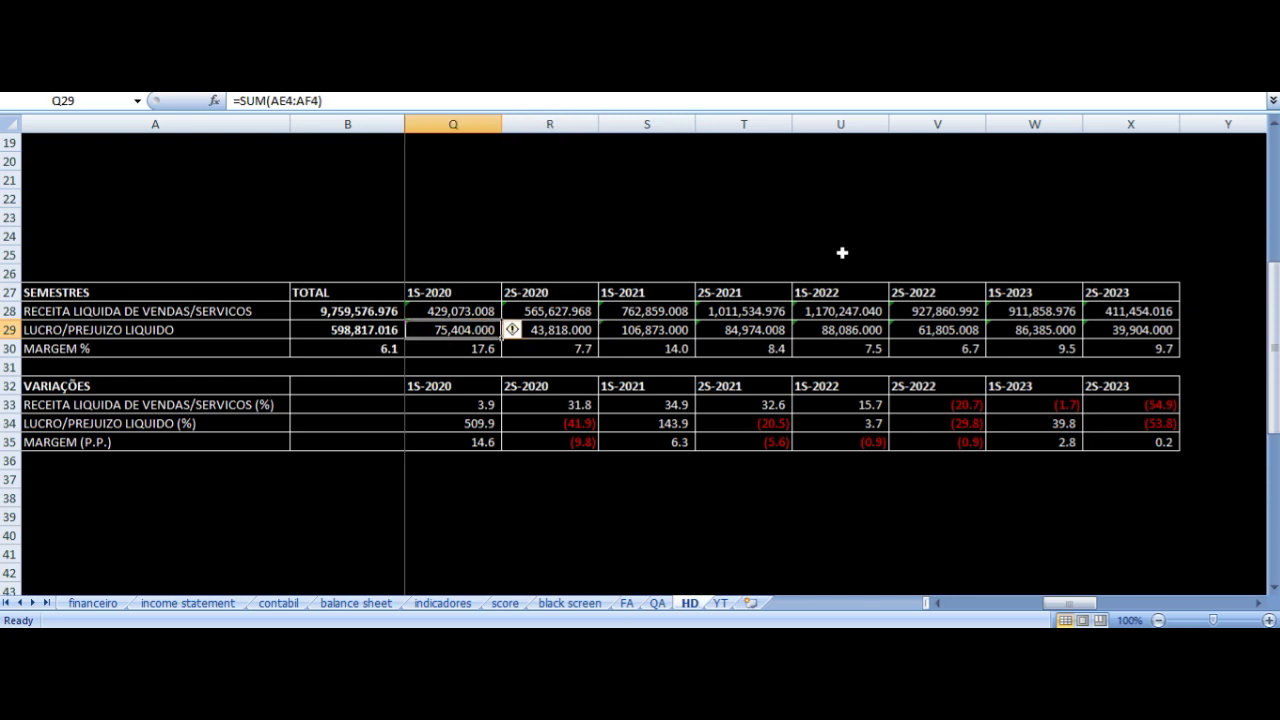
{"action": "key", "text": "Left"}
{"action": "key", "text": "Left"}
{"action": "key", "text": "Left"}
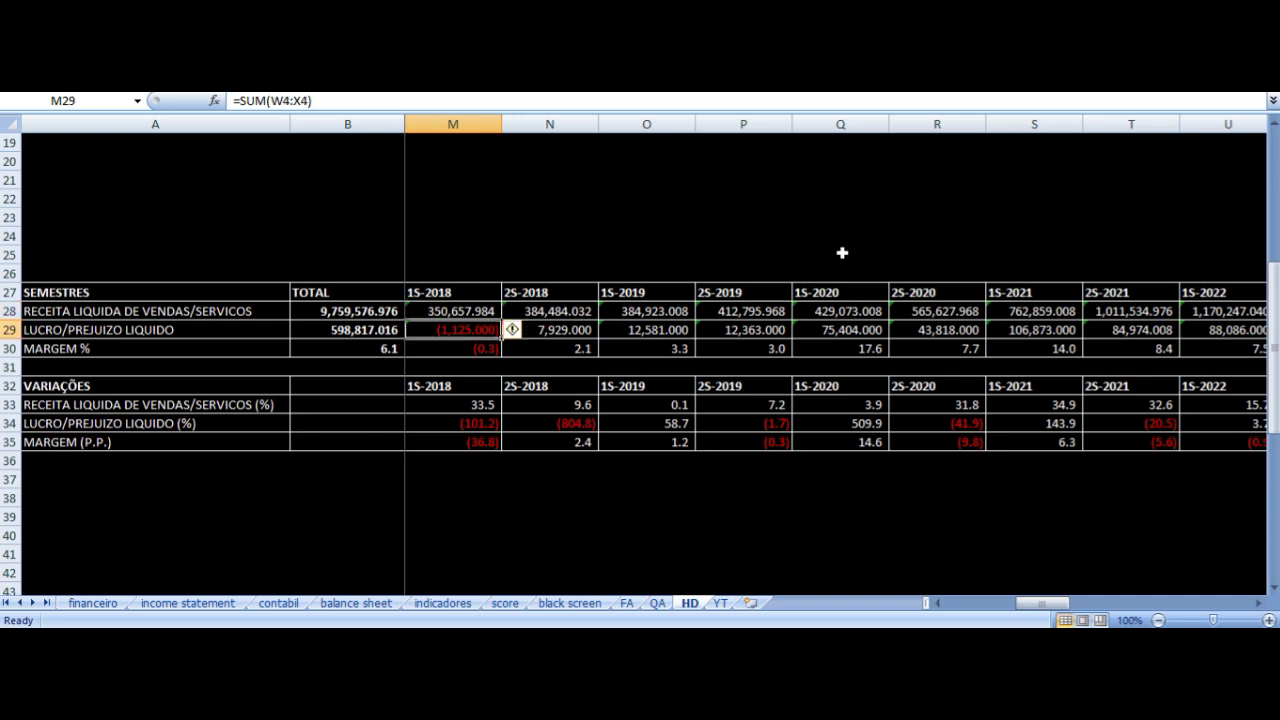
- Follow the net profit forward from 1S-2018 to 2S-2023
{"action": "key", "text": "Right"}
{"action": "key", "text": "Right"}
{"action": "key", "text": "Right"}
{"action": "key", "text": "Right"}
{"action": "key", "text": "Right"}
{"action": "key", "text": "Right"}
{"action": "key", "text": "Right"}
{"action": "key", "text": "Right"}
{"action": "key", "text": "Right"}
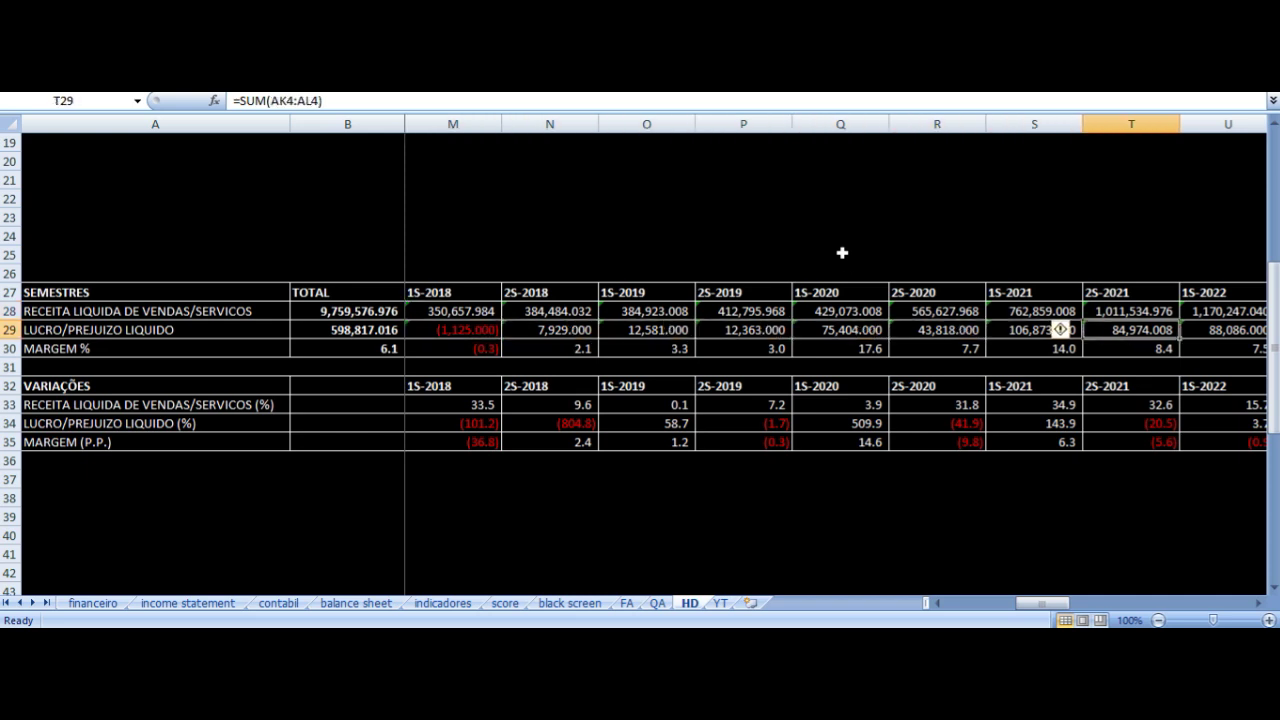
{"action": "key", "text": "Right"}
{"action": "key", "text": "Right"}
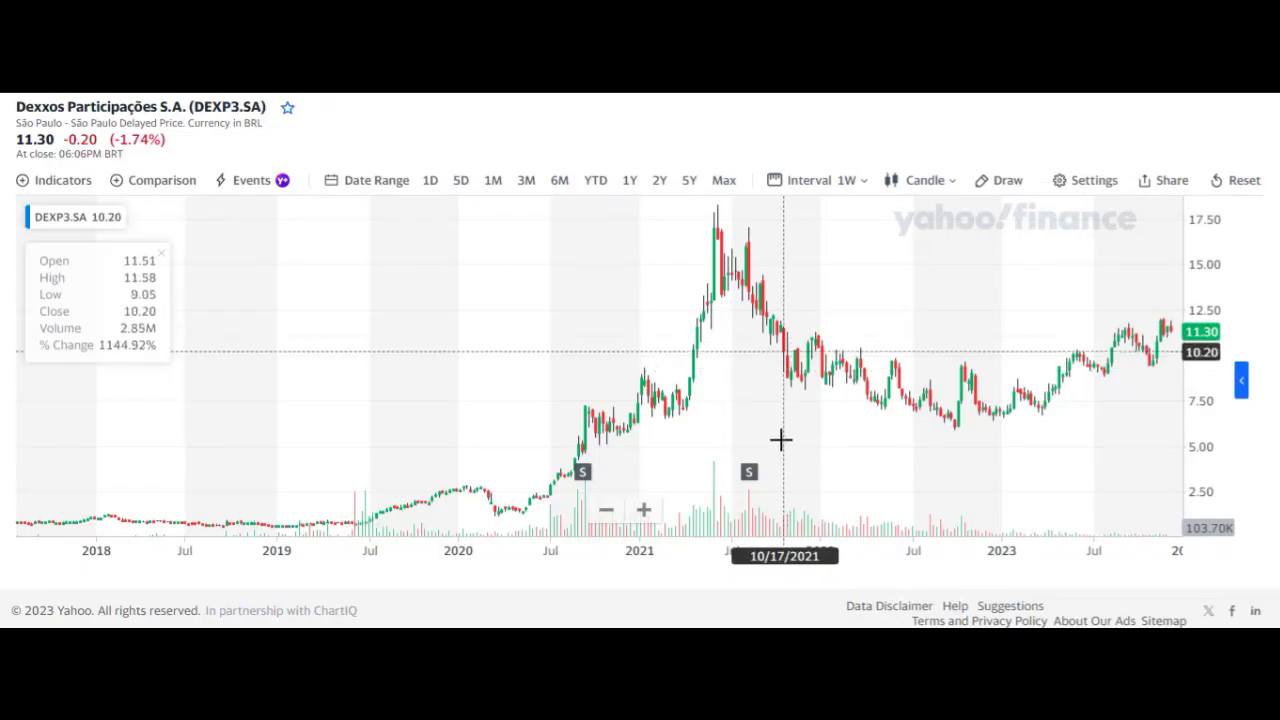
- Check the details of the two stock split markers on the DEXP3.SA chart in Yahoo Finance
{"action": "mouse_move", "coordinate": [748, 484]}
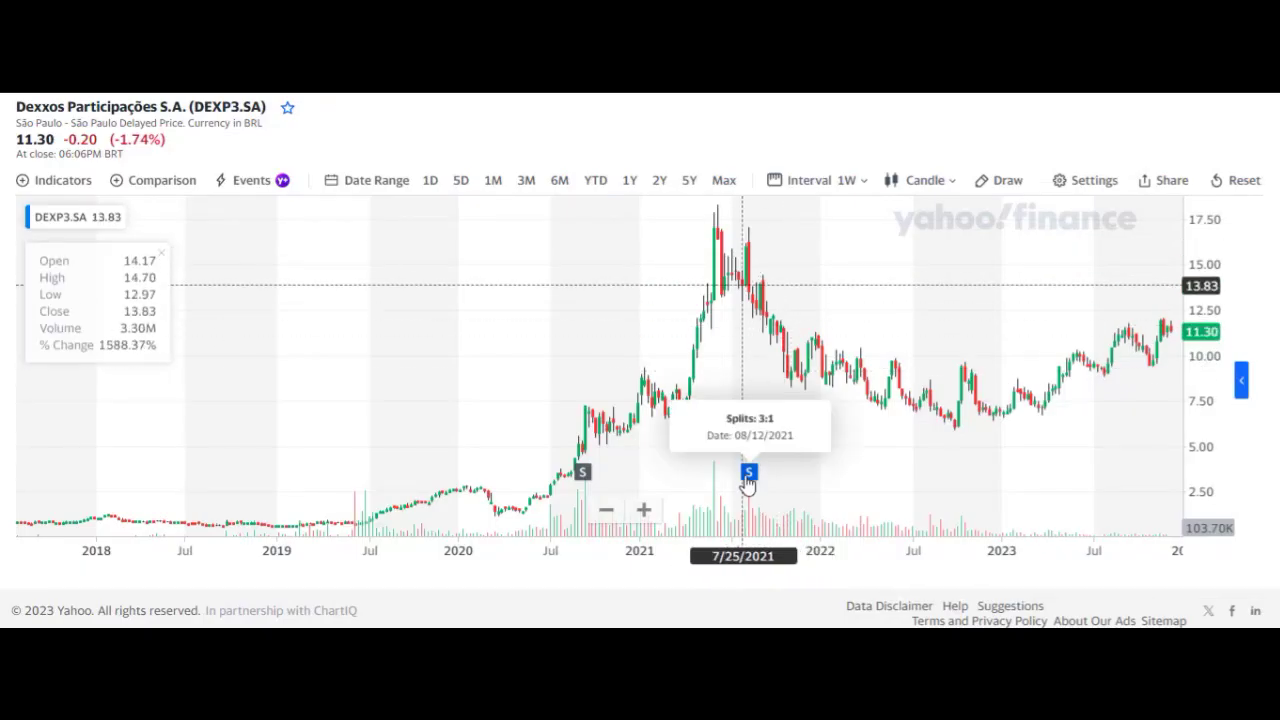
{"action": "mouse_move", "coordinate": [584, 484]}
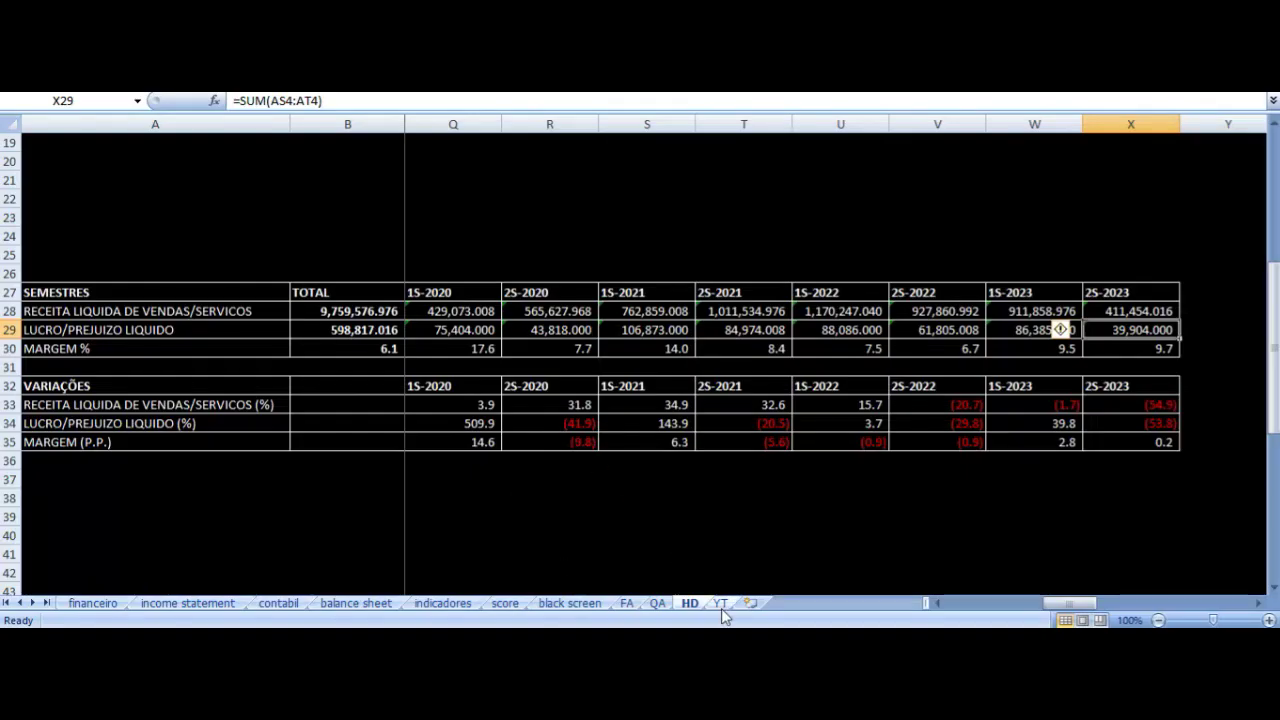
- Open the YT sheet of the Excel workbook and go to the 9M22 and 9M23 margin and results tables
{"action": "left_click", "coordinate": [720, 603]}
{"action": "scroll", "coordinate": [565, 433], "scroll_direction": "up", "scroll_amount": 2}
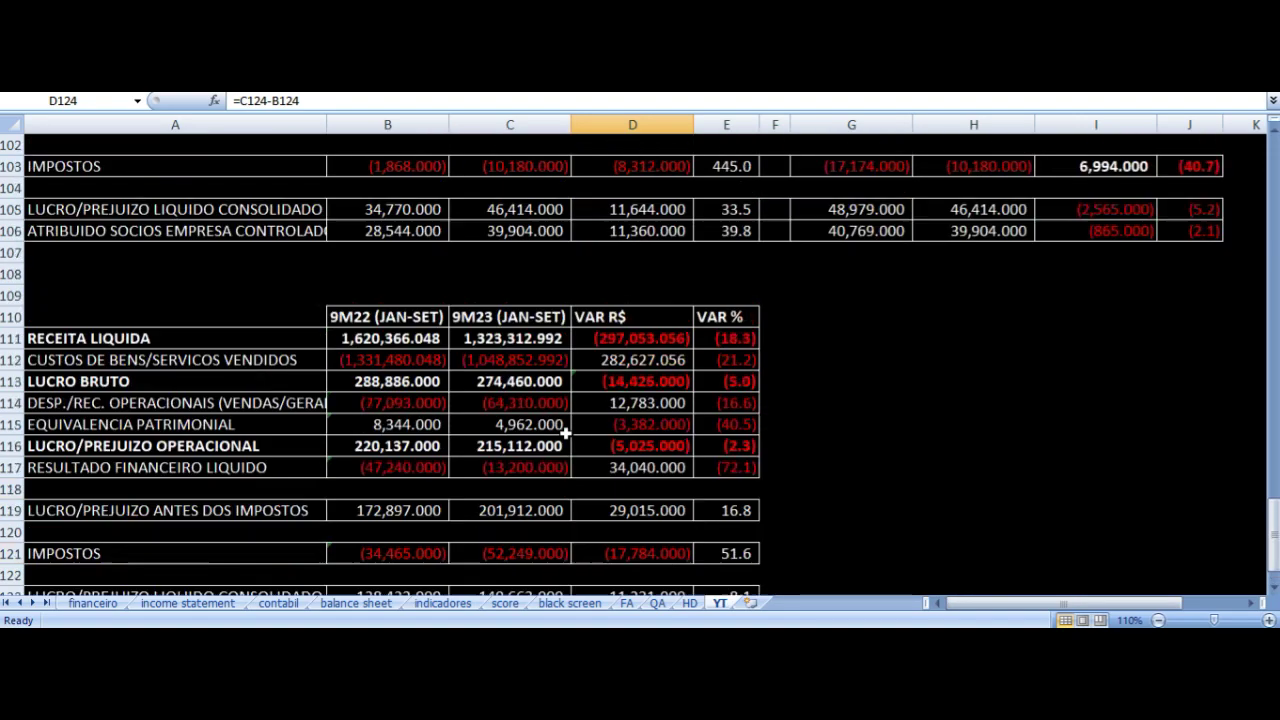
{"action": "scroll", "coordinate": [565, 433], "scroll_direction": "up", "scroll_amount": 20}
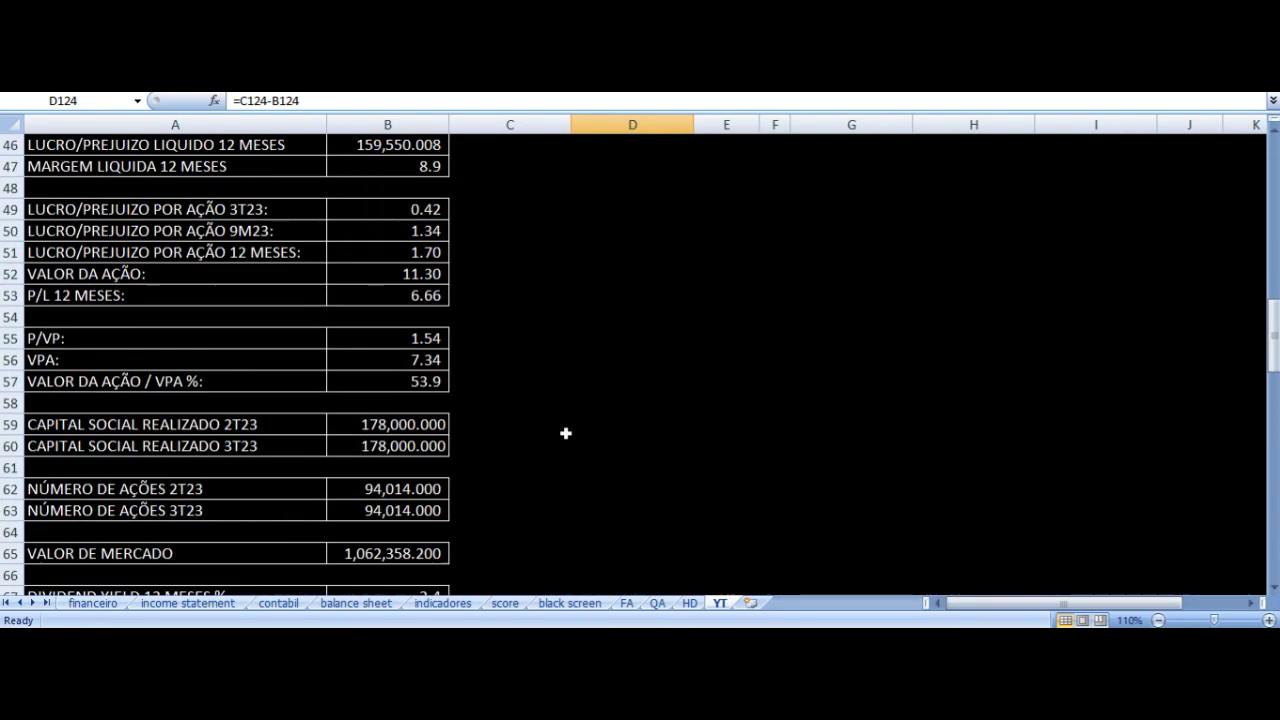
{"action": "scroll", "coordinate": [565, 433], "scroll_direction": "up", "scroll_amount": 9}
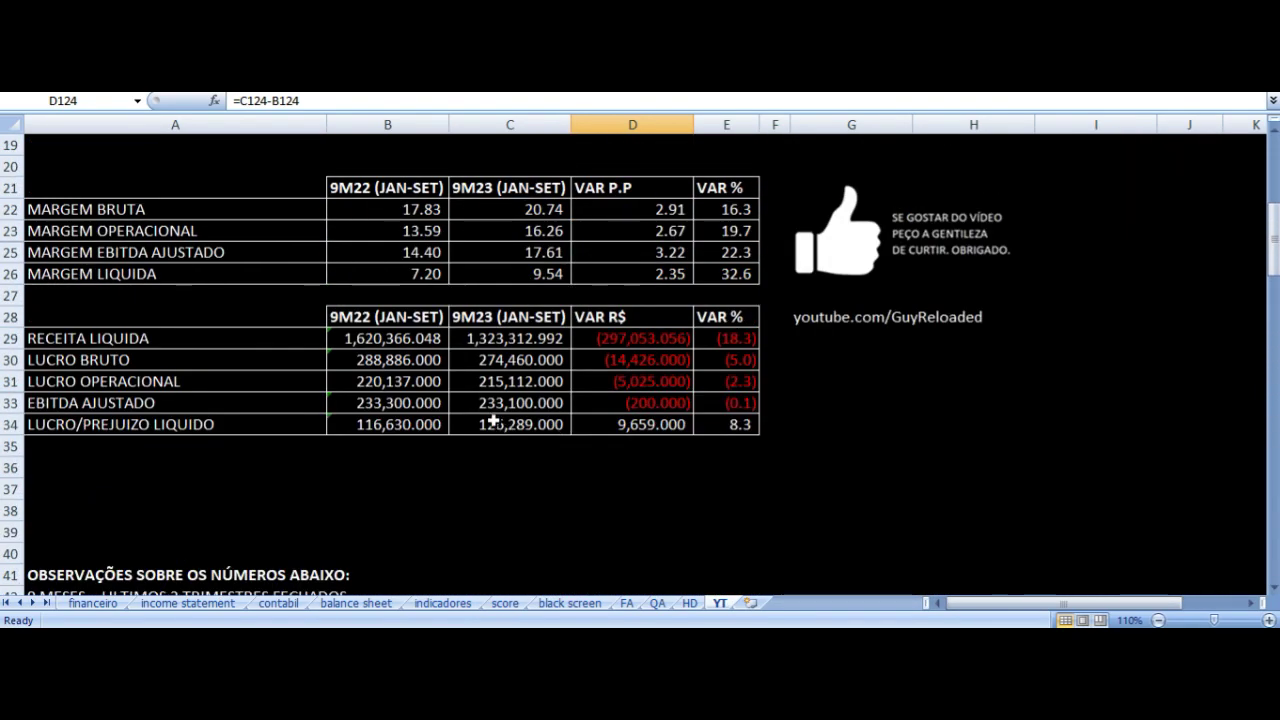
- Compare the 9M22 and 9M23 net profit with the 12-month earnings per share and inspect that per-share formula
{"action": "left_click", "coordinate": [392, 424]}
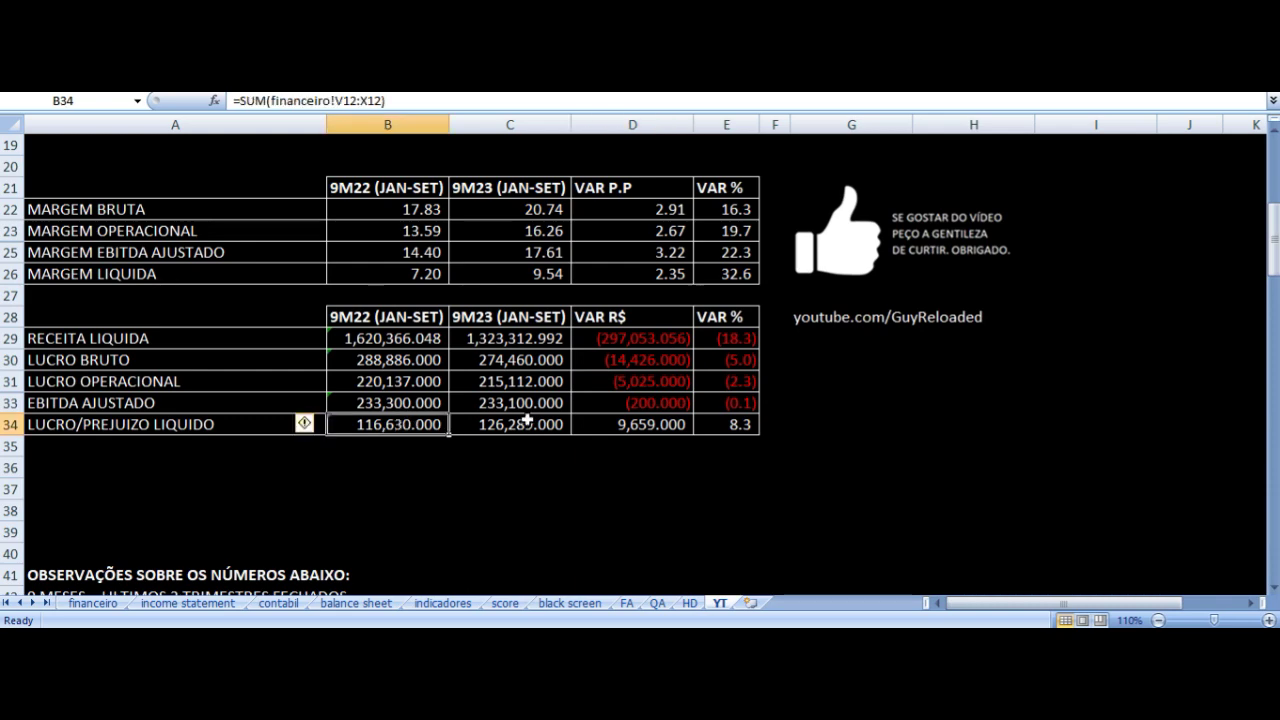
{"action": "scroll", "coordinate": [516, 424], "scroll_direction": "down", "scroll_amount": 6}
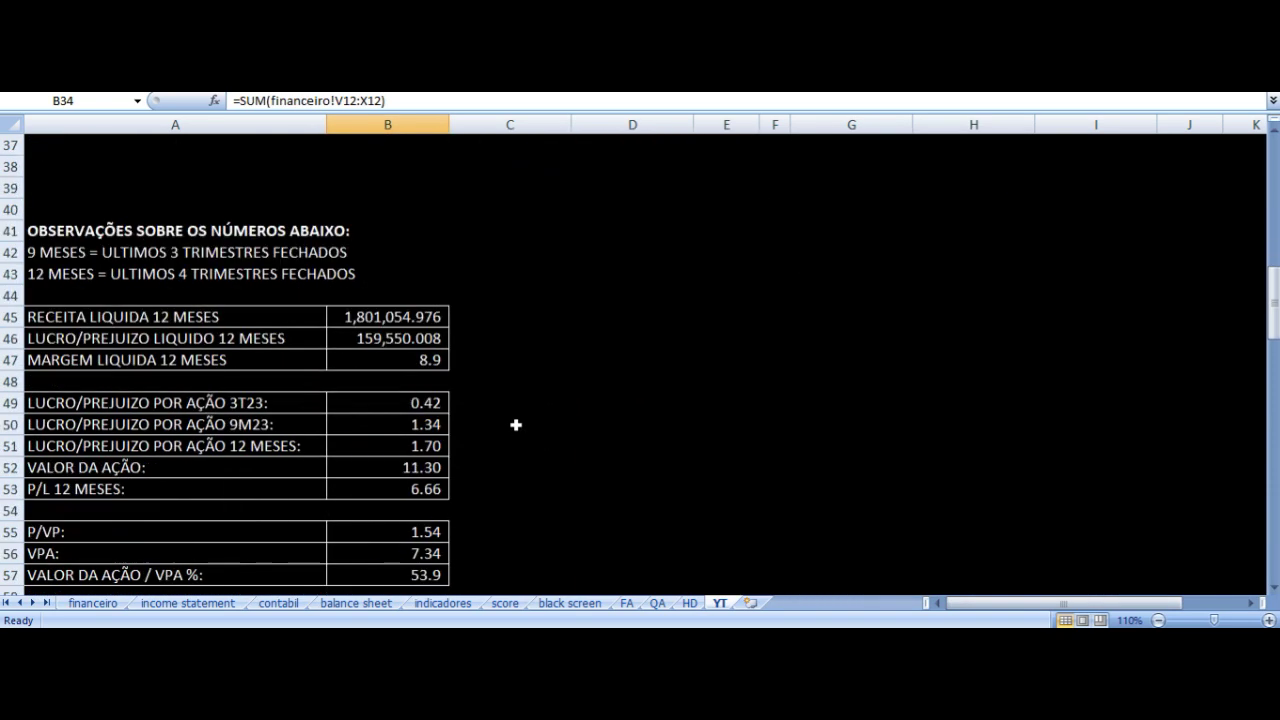
{"action": "scroll", "coordinate": [516, 424], "scroll_direction": "down", "scroll_amount": 1}
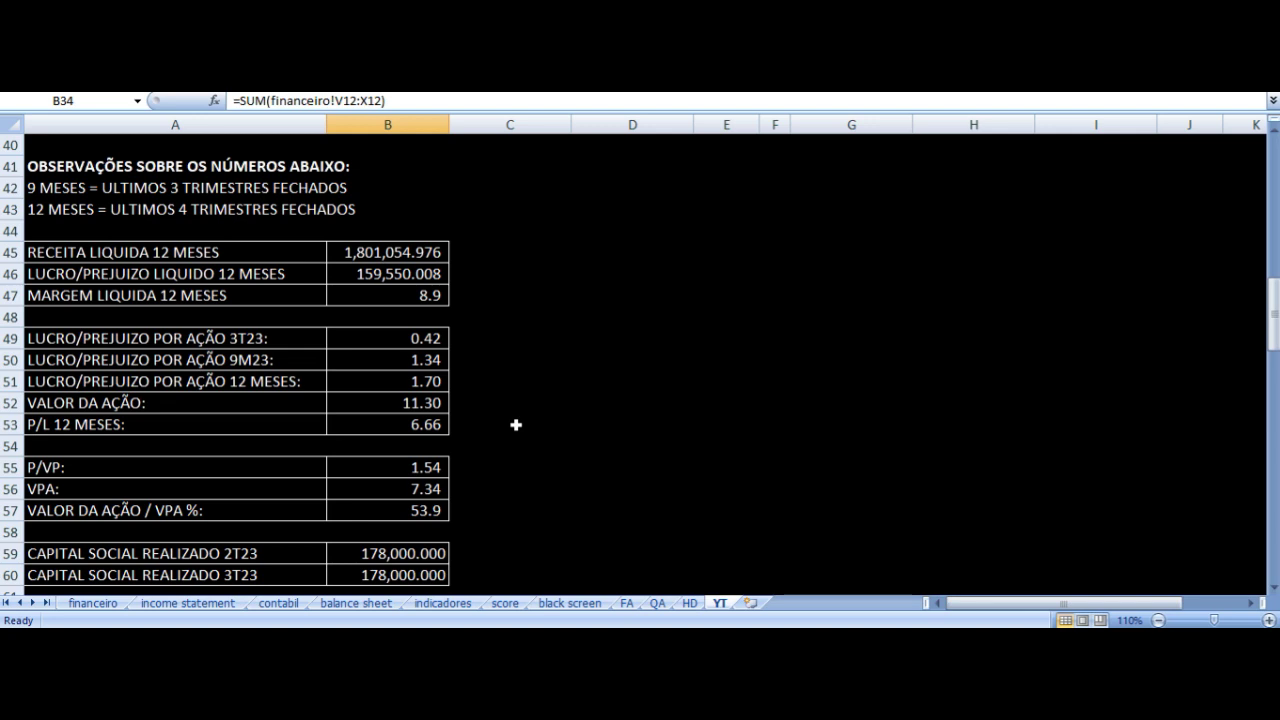
{"action": "scroll", "coordinate": [516, 424], "scroll_direction": "down", "scroll_amount": 1}
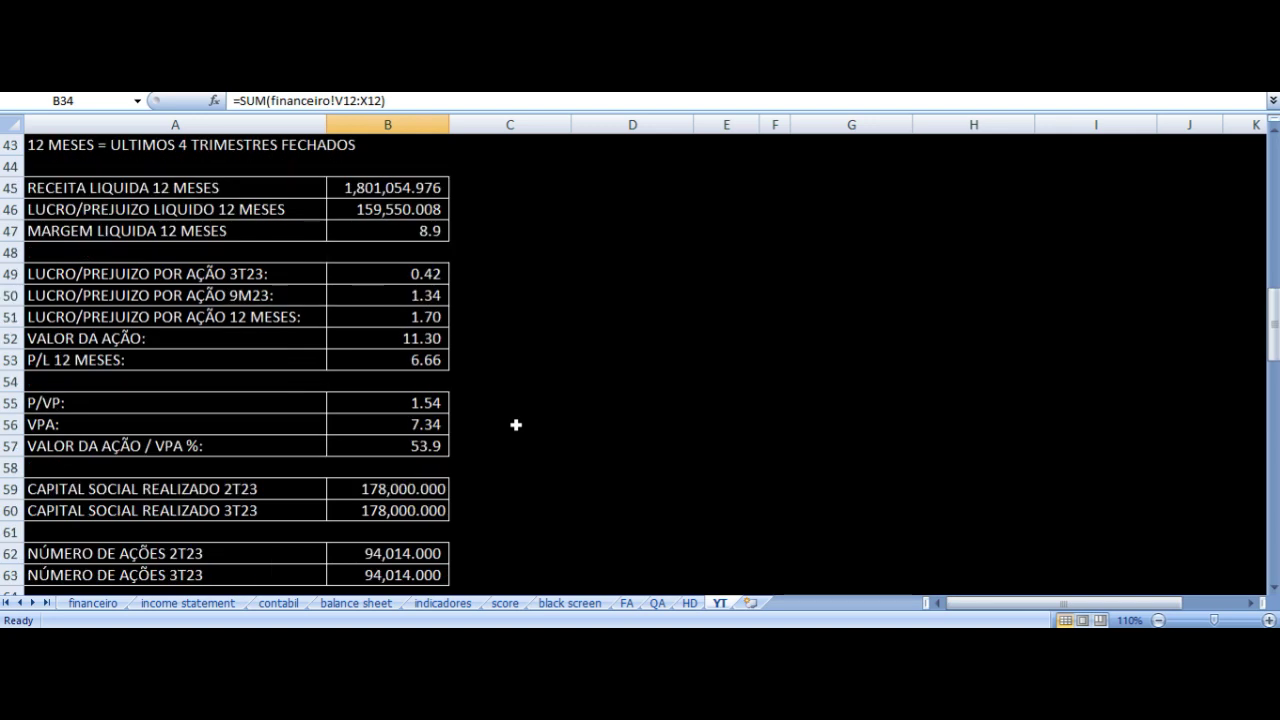
{"action": "left_click", "coordinate": [292, 316]}
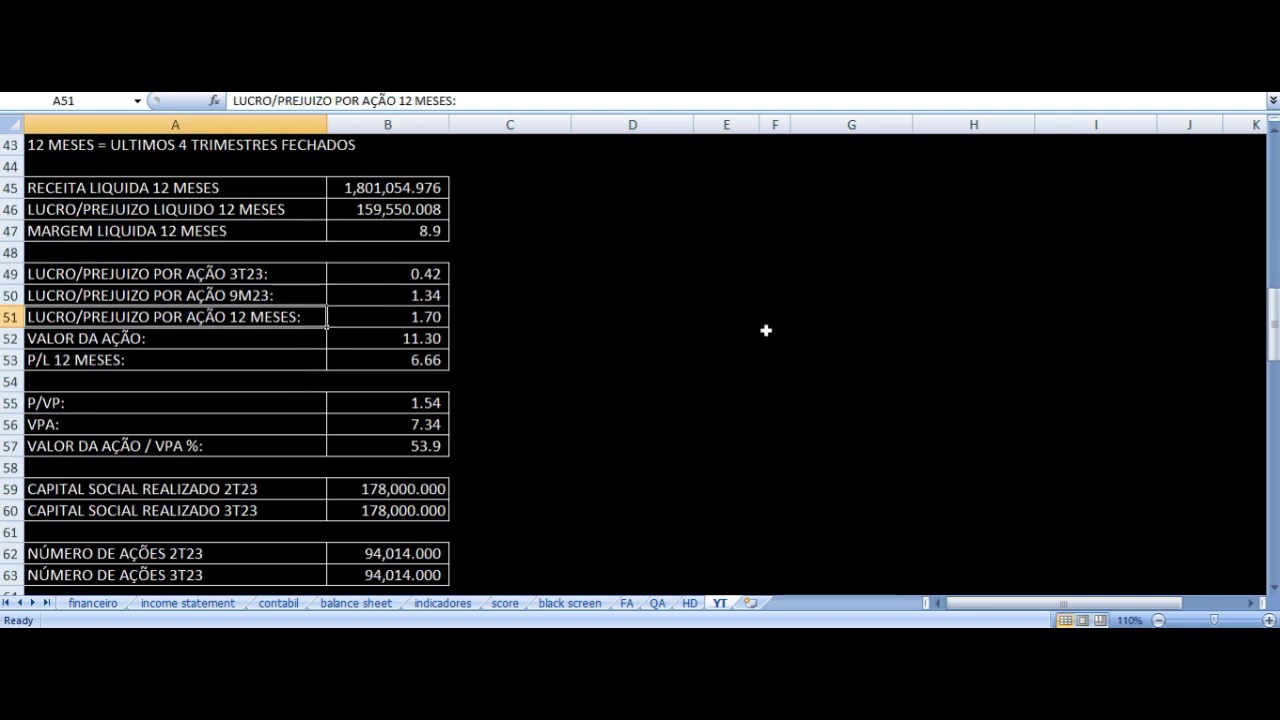
{"action": "key", "text": "Right"}
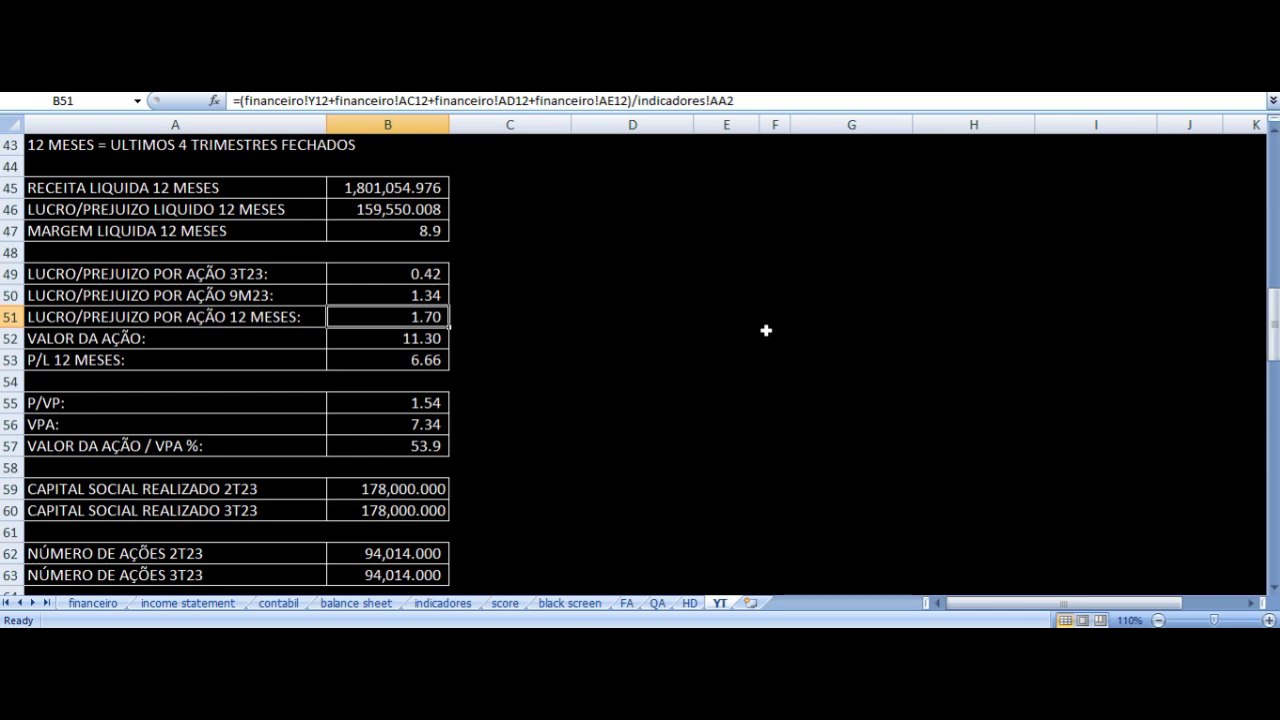
{"action": "scroll", "coordinate": [491, 408], "scroll_direction": "up", "scroll_amount": 7}
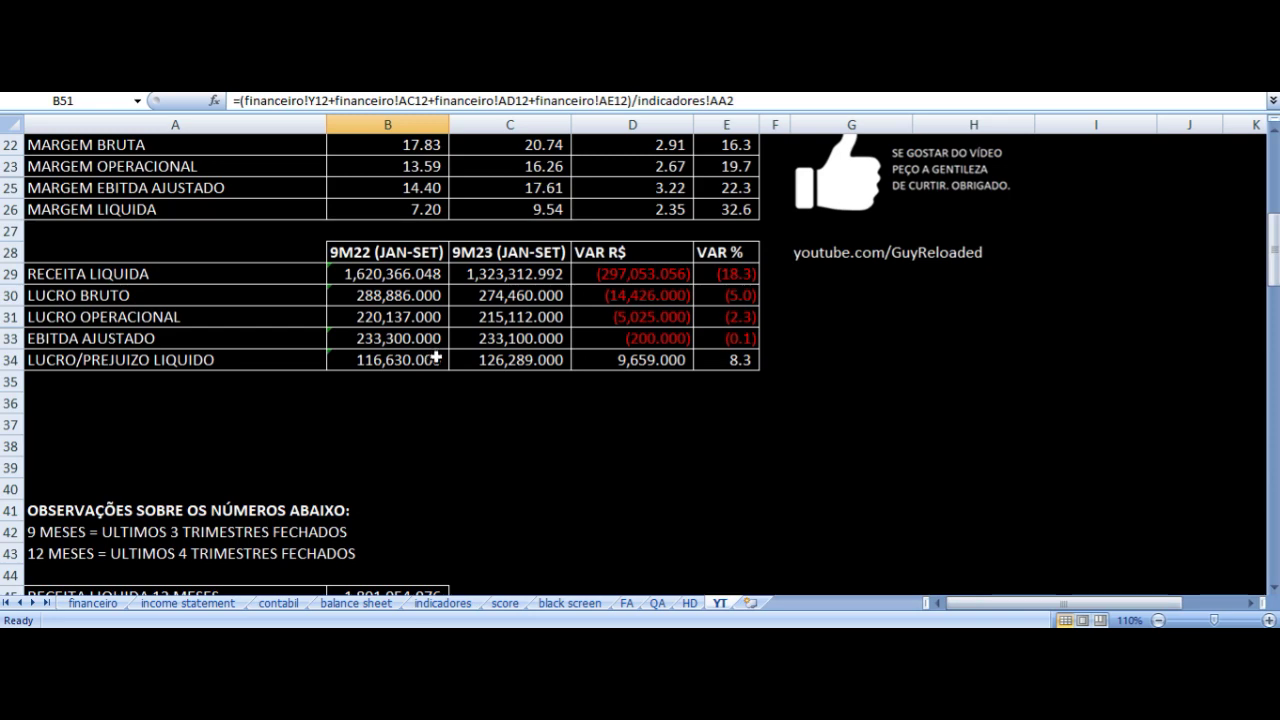
{"action": "scroll", "coordinate": [451, 371], "scroll_direction": "down", "scroll_amount": 7}
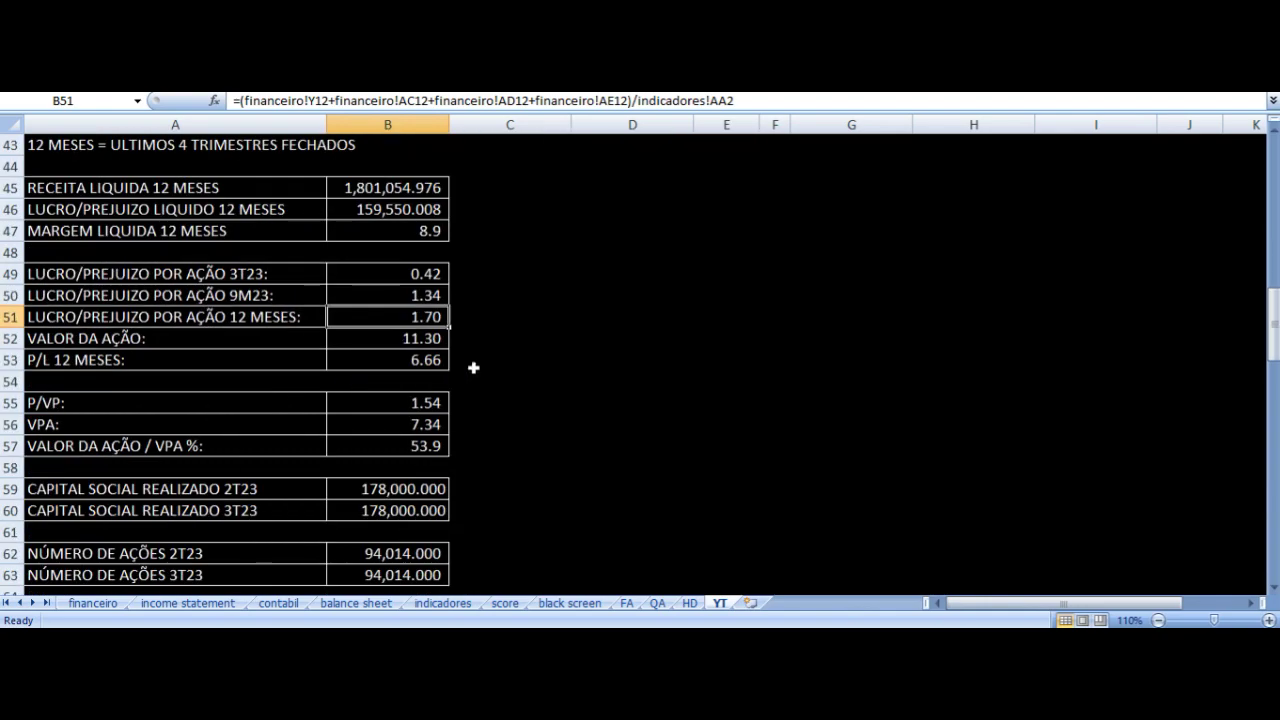
- Look over the market value, dividend yield, leverage and income statement tables further down the YT sheet
{"action": "scroll", "coordinate": [581, 325], "scroll_direction": "down", "scroll_amount": 9}
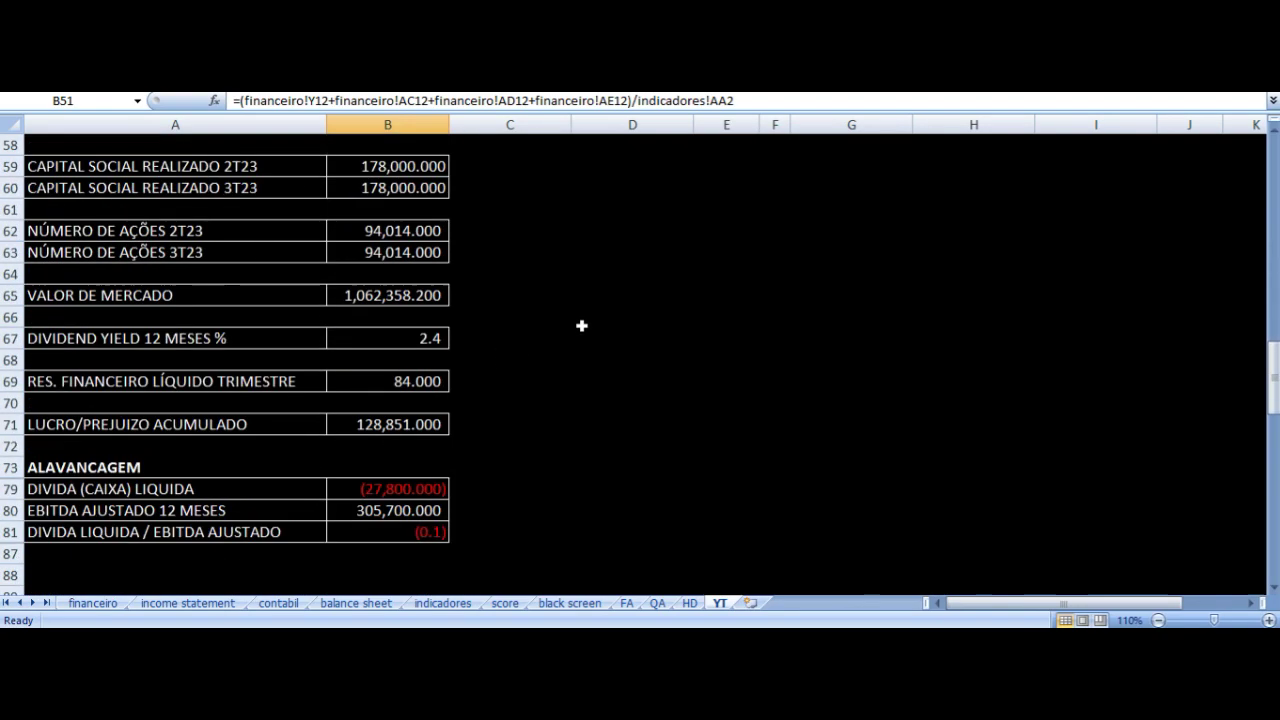
{"action": "scroll", "coordinate": [581, 325], "scroll_direction": "down", "scroll_amount": 8}
{"action": "scroll", "coordinate": [581, 325], "scroll_direction": "up", "scroll_amount": 10}
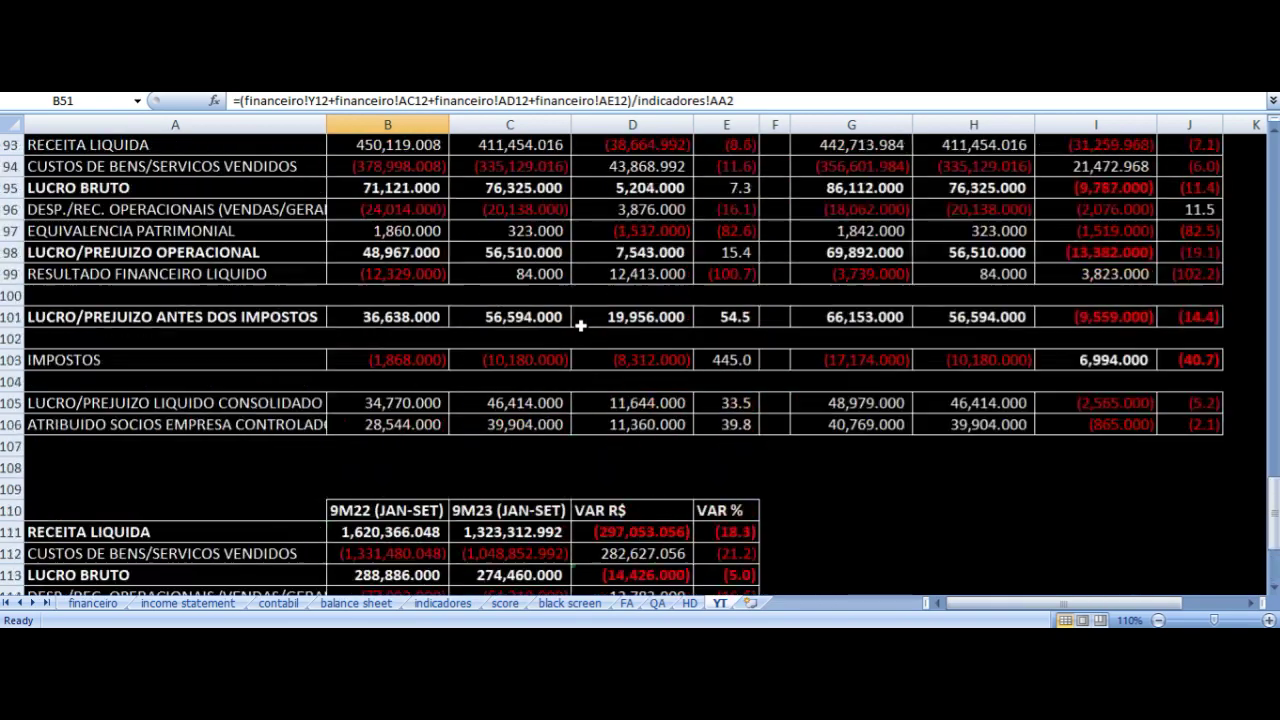
{"action": "scroll", "coordinate": [581, 325], "scroll_direction": "up", "scroll_amount": 20}
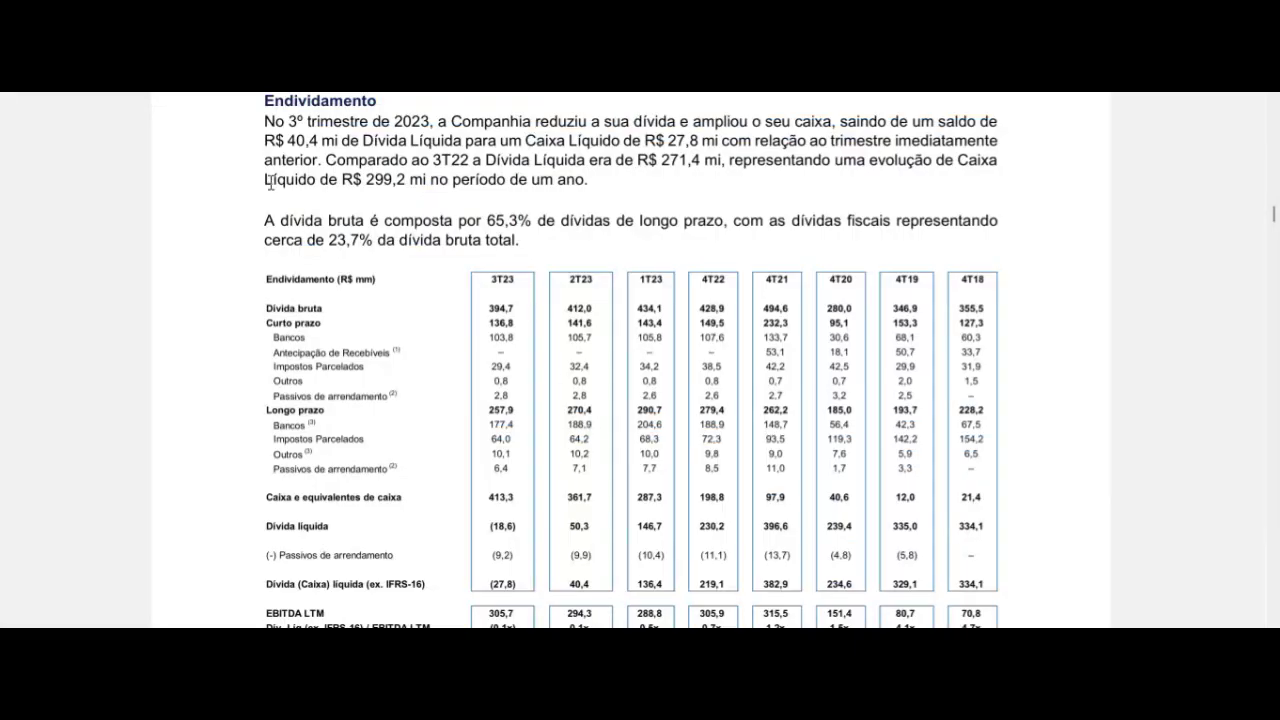
- Read the adjusted net profit, holding expenses and Metanor paragraphs above the Endividamento section of the Dexxos 3T23 earnings release
{"action": "scroll", "coordinate": [245, 170], "scroll_direction": "up", "scroll_amount": 7}
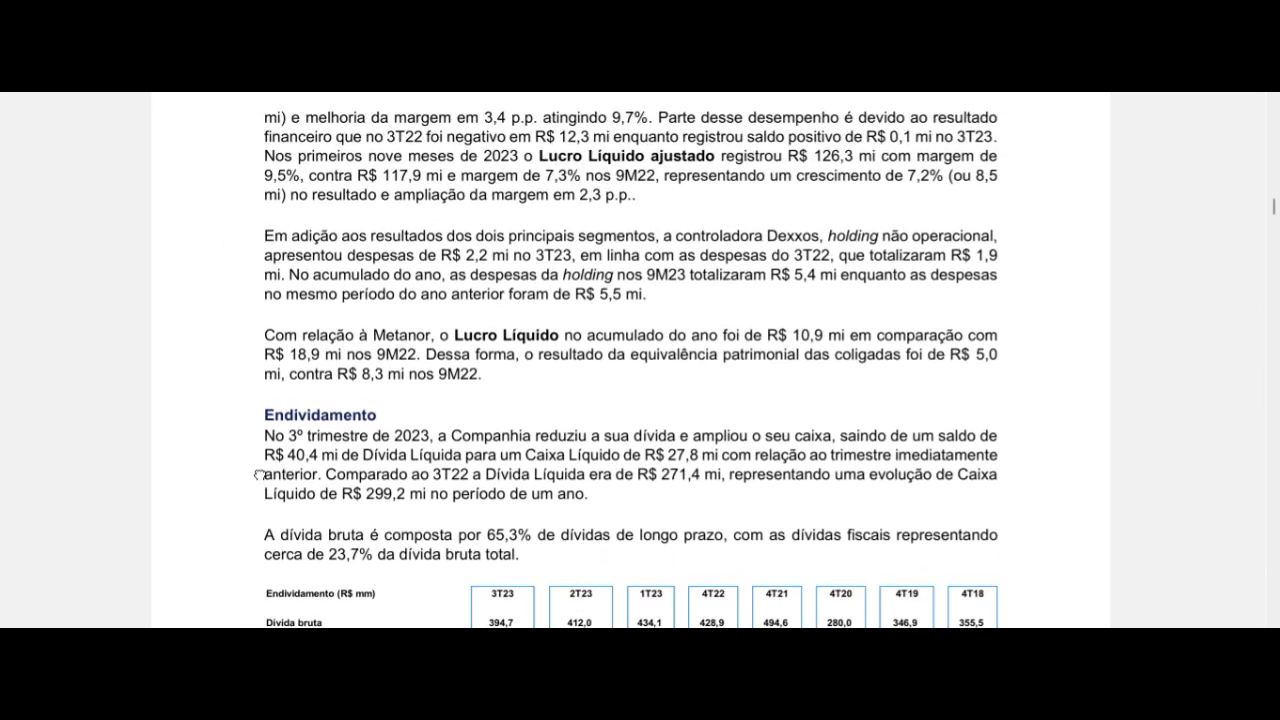
{"action": "scroll", "coordinate": [259, 513], "scroll_direction": "up", "scroll_amount": 2}
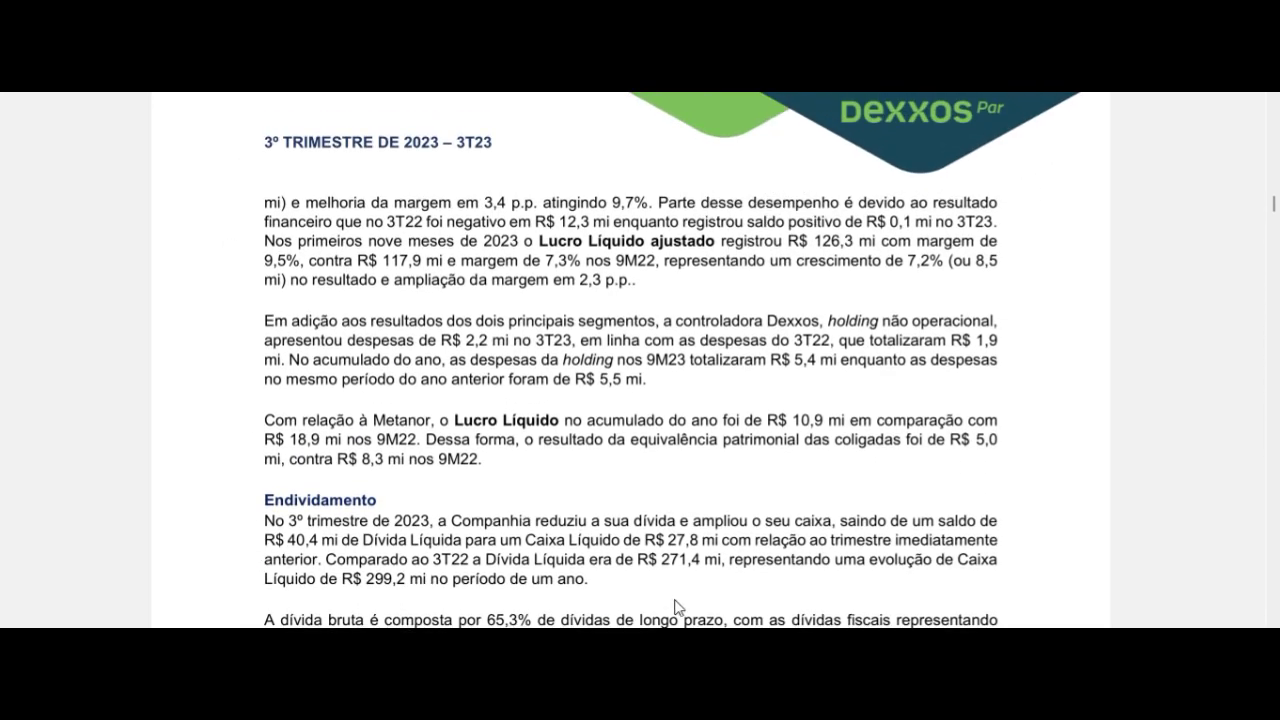